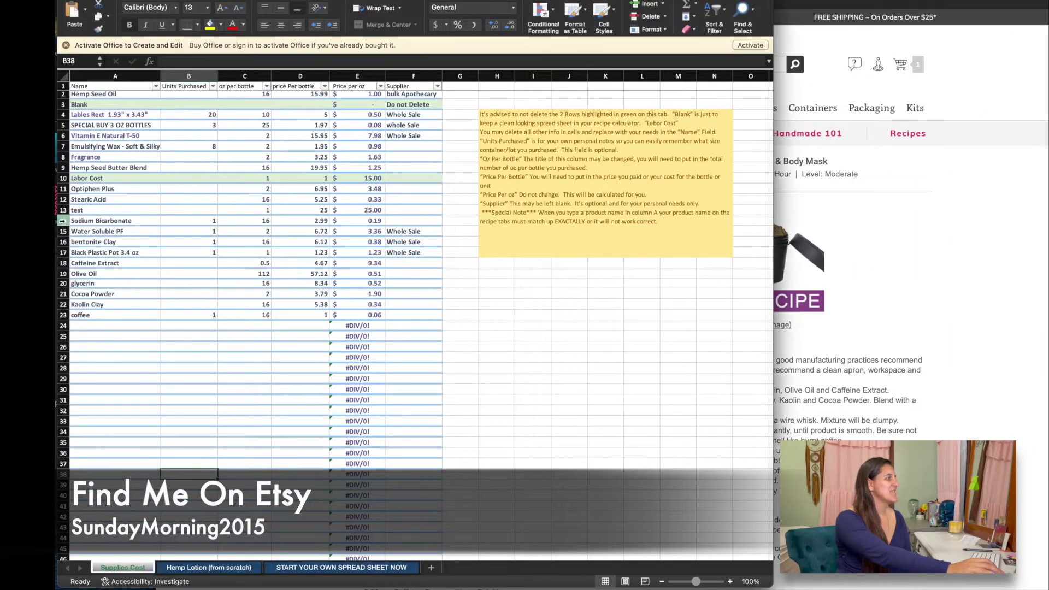
Step: Switch to the Cup O'Coppy Face & Body Mask recipe page in the browser and review its shopping list, yield and ingredient amounts
{"action": "left_click", "coordinate": [63, 221]}
{"action": "left_click", "coordinate": [930, 336]}
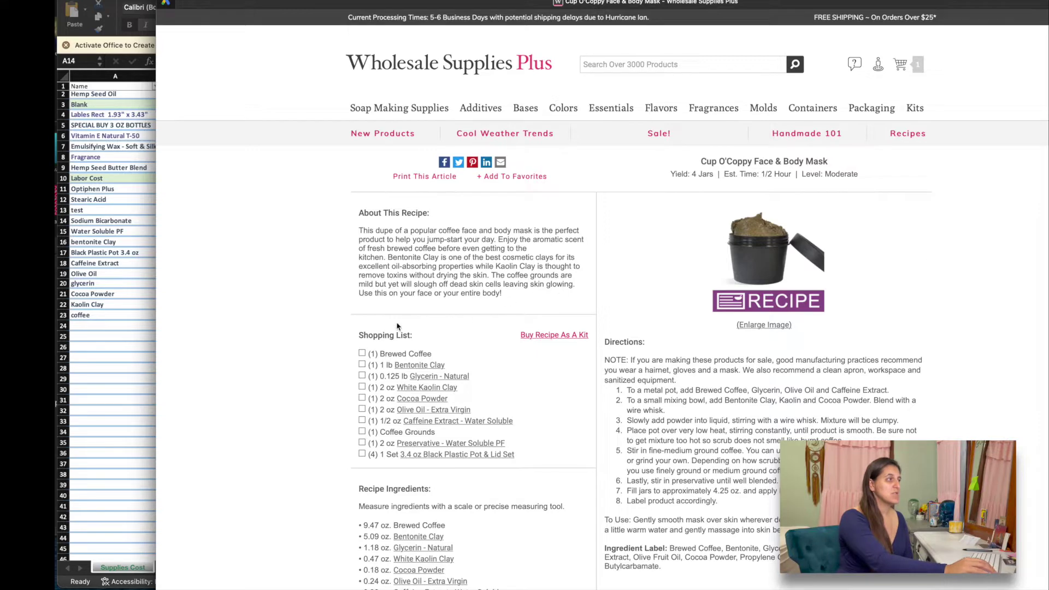
{"action": "left_click_drag", "start_coordinate": [353, 339], "coordinate": [527, 459]}
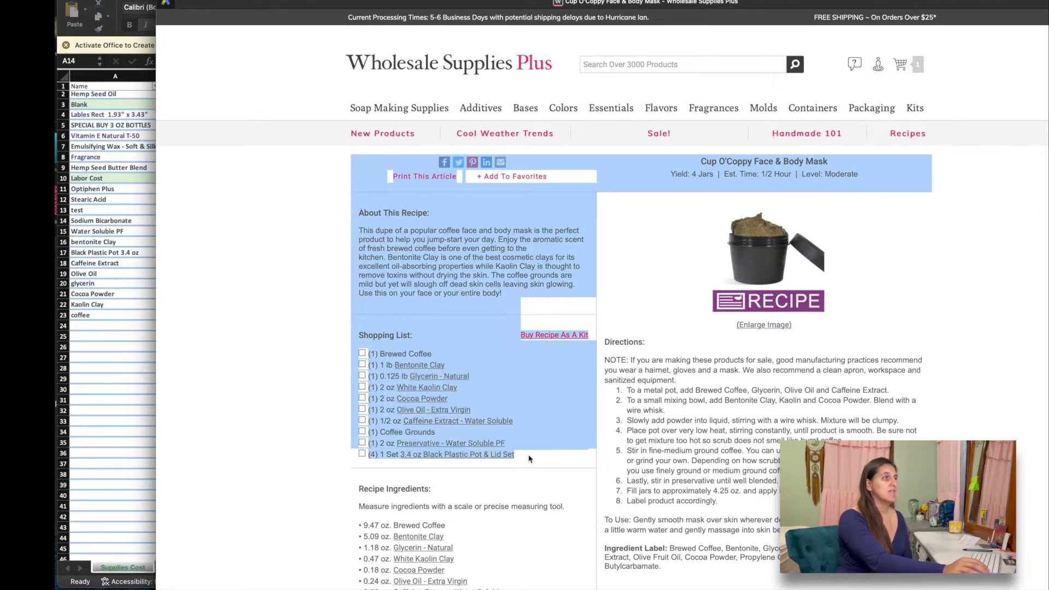
{"action": "left_click", "coordinate": [699, 218]}
{"action": "left_click_drag", "start_coordinate": [660, 177], "coordinate": [859, 176]}
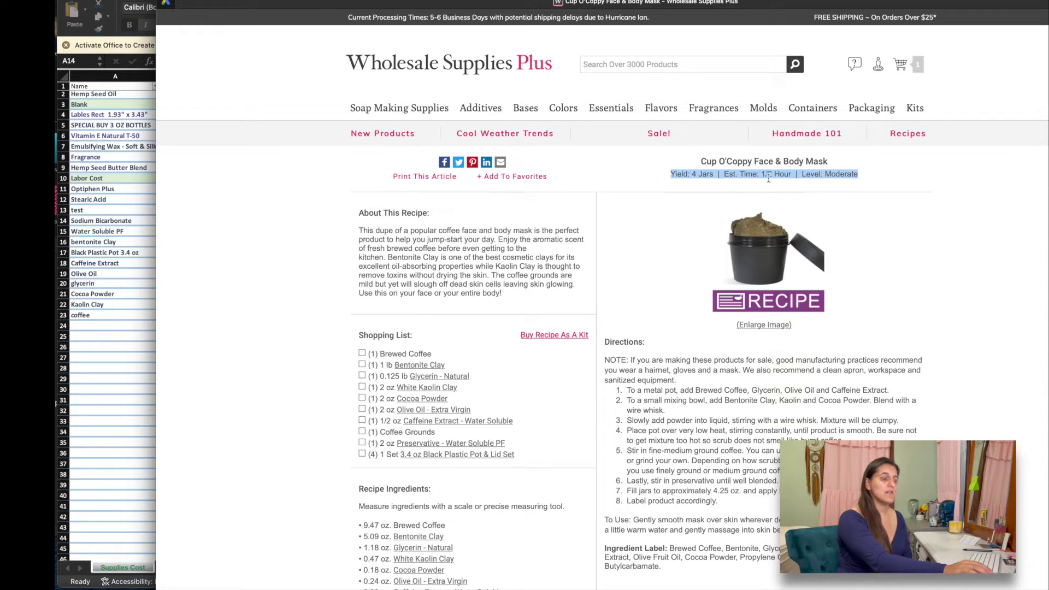
{"action": "scroll", "coordinate": [631, 254], "scroll_direction": "down", "scroll_amount": 3}
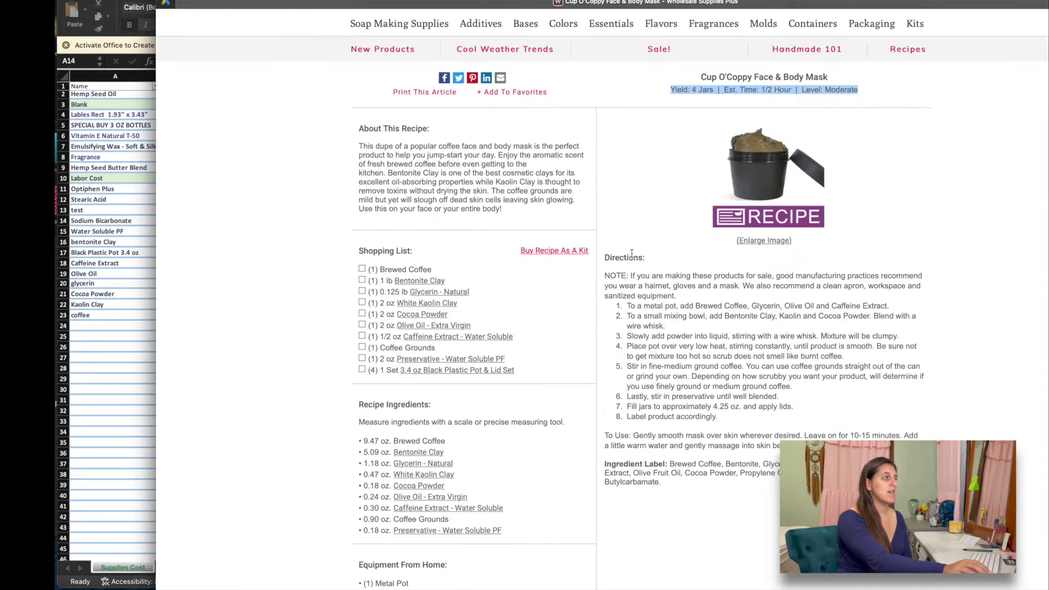
{"action": "scroll", "coordinate": [631, 254], "scroll_direction": "down", "scroll_amount": 3}
{"action": "left_click_drag", "start_coordinate": [336, 341], "coordinate": [508, 409]}
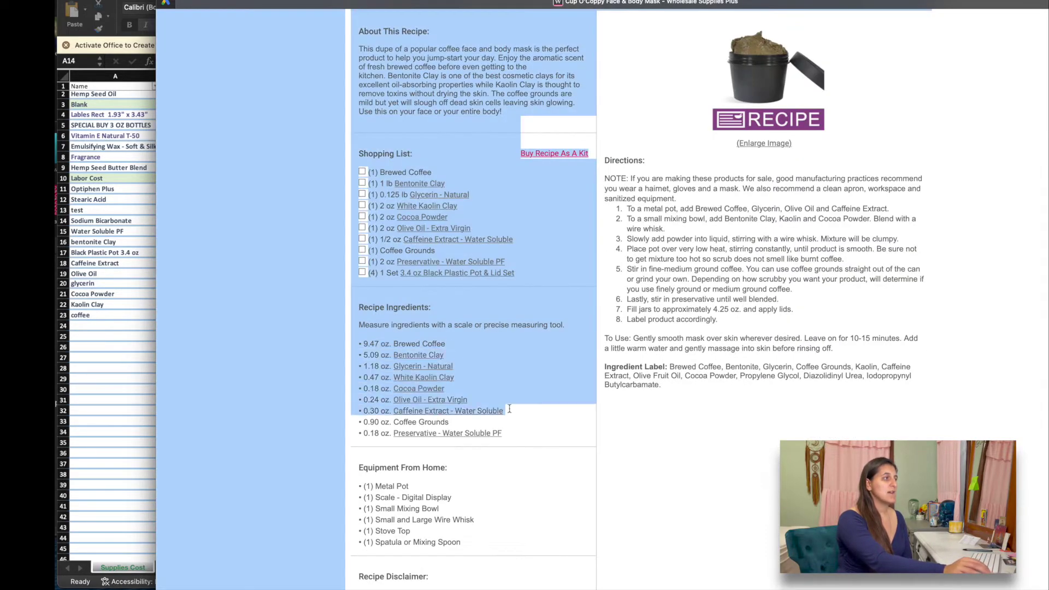
{"action": "left_click_drag", "start_coordinate": [562, 443], "coordinate": [352, 323]}
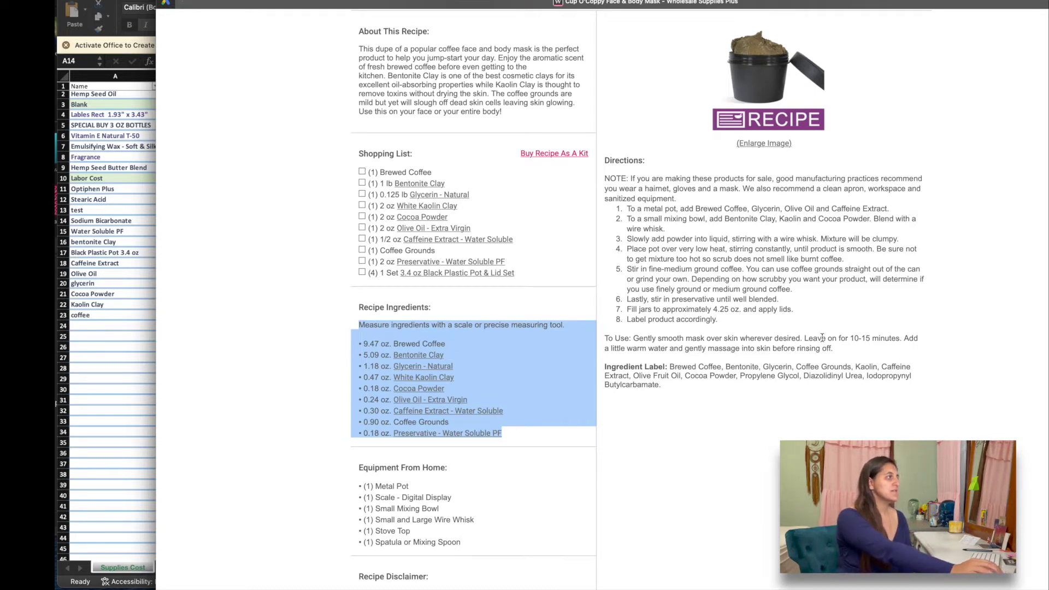
{"action": "left_click", "coordinate": [588, 323]}
Step: Compare the recipe's shopping list with the supplies and prices entered in the Supplies Cost sheet in Excel
{"action": "left_click", "coordinate": [112, 372]}
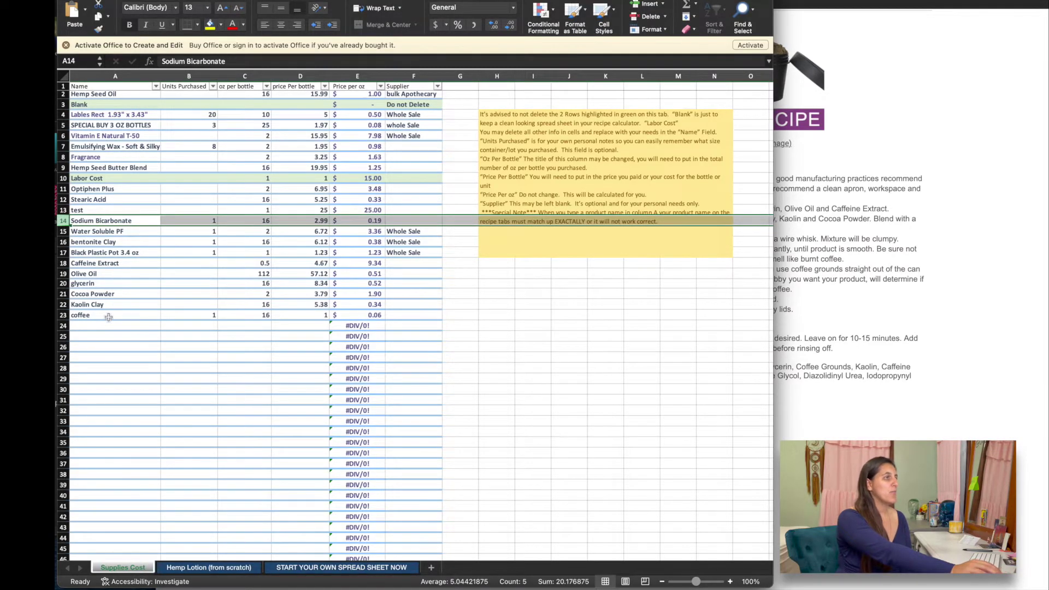
{"action": "key", "text": "super+Tab"}
{"action": "left_click_drag", "start_coordinate": [251, 131], "coordinate": [354, 171]}
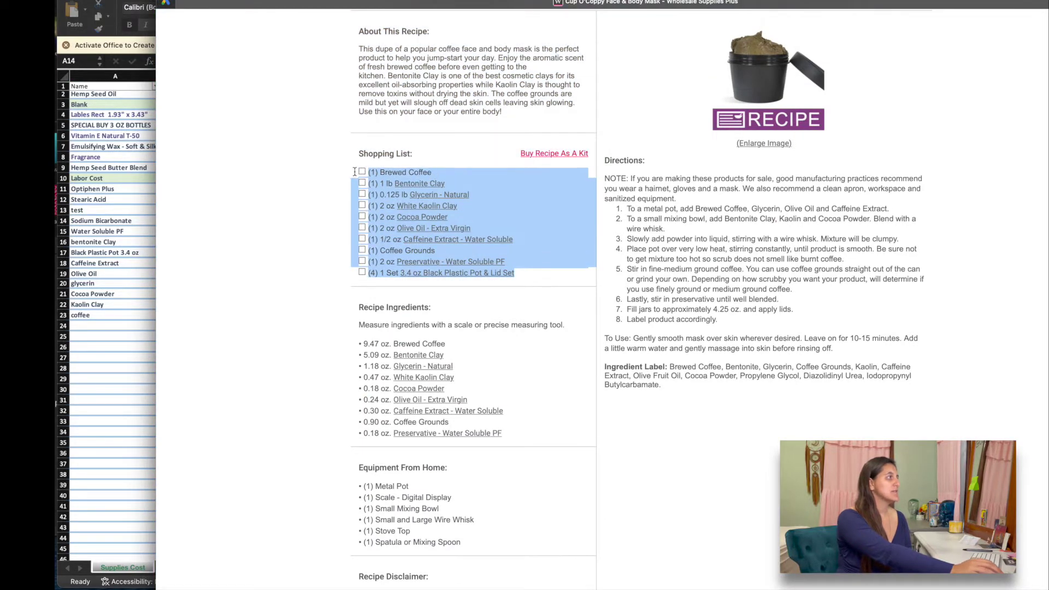
{"action": "key", "text": "super+Tab"}
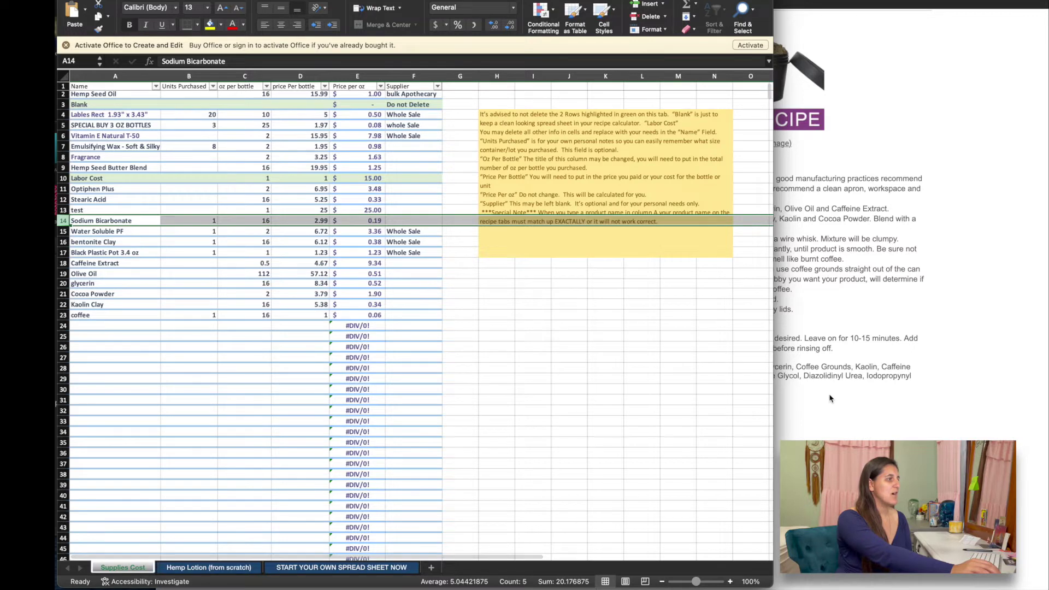
{"action": "key", "text": "super+Tab"}
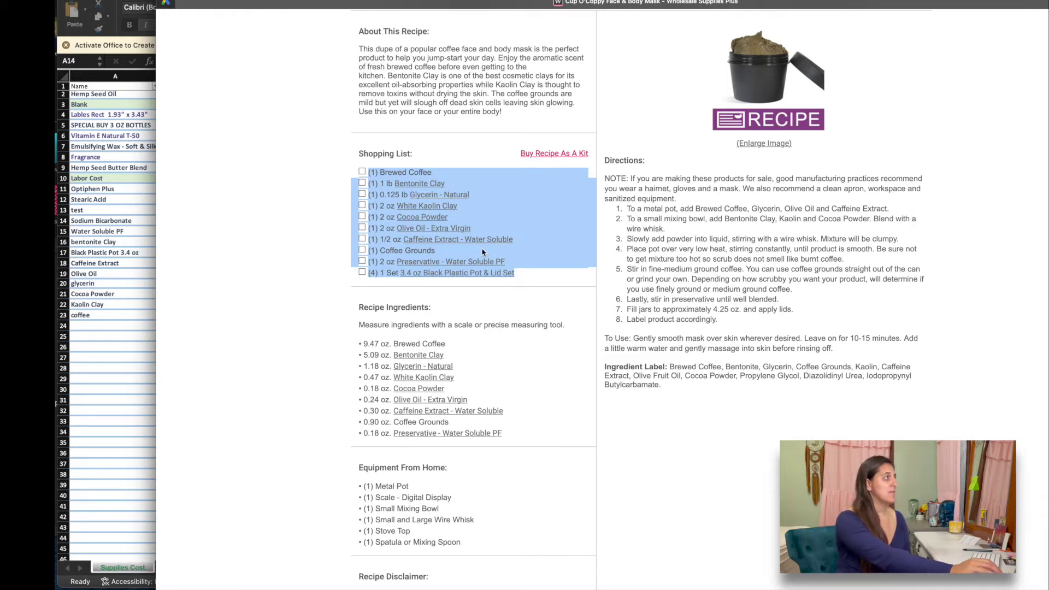
{"action": "left_click", "coordinate": [98, 369]}
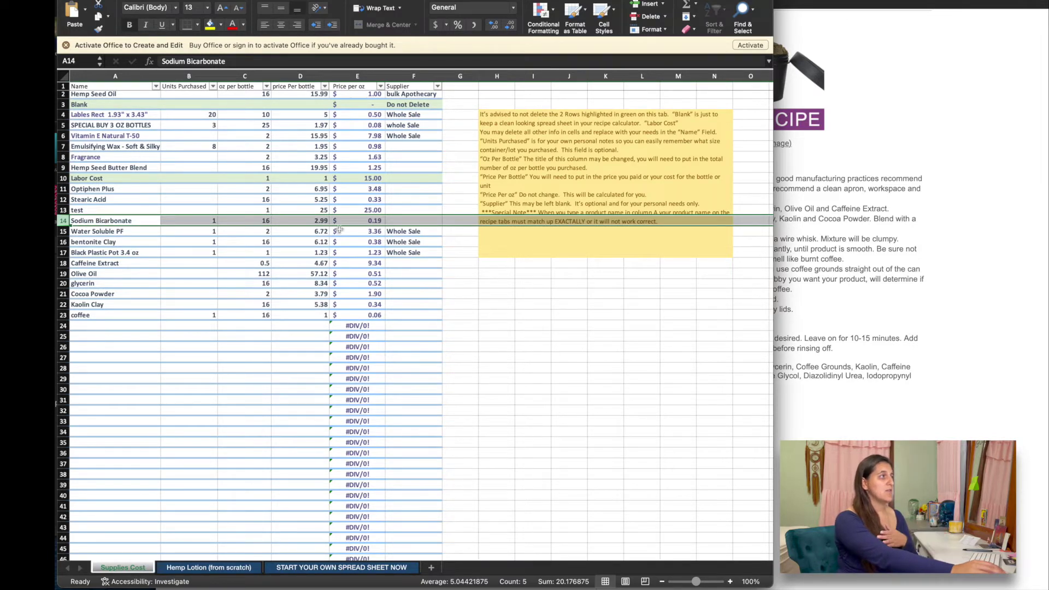
Step: Enter Whole Sale as the supplier for Sodium Bicarbonate in the Supplies Cost sheet
{"action": "left_click", "coordinate": [394, 220]}
{"action": "double_click", "coordinate": [399, 220]}
{"action": "type", "text": "W"}
{"action": "key", "text": "Return"}
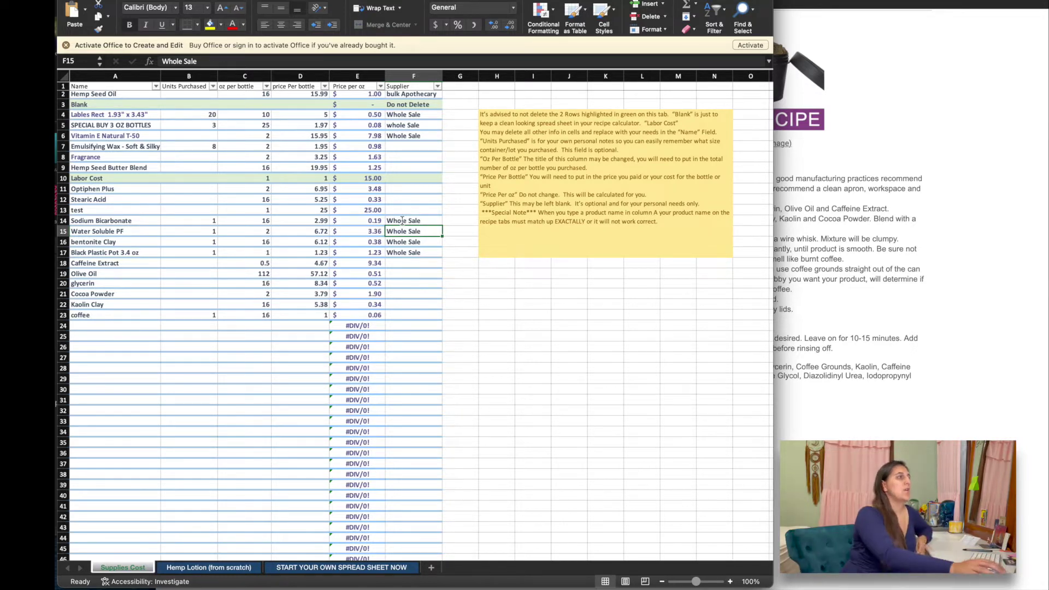
{"action": "left_click_drag", "start_coordinate": [413, 221], "coordinate": [415, 294]}
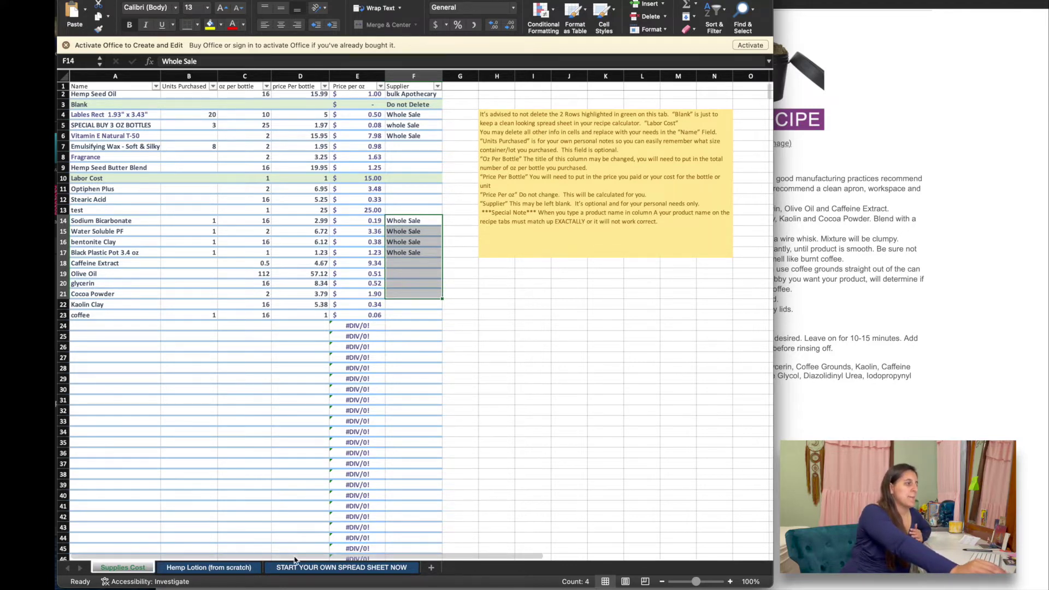
Step: Look at the Hemp Lotion (from scratch) example sheet and the START YOUR OWN SPREAD SHEET NOW template
{"action": "left_click", "coordinate": [192, 568]}
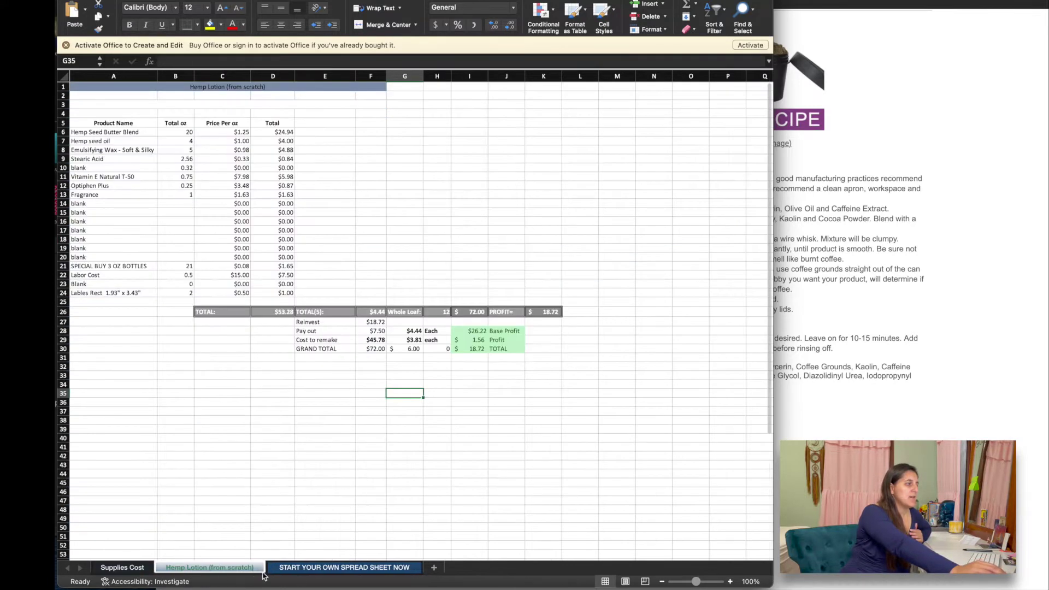
{"action": "left_click", "coordinate": [312, 568]}
{"action": "left_click", "coordinate": [237, 570]}
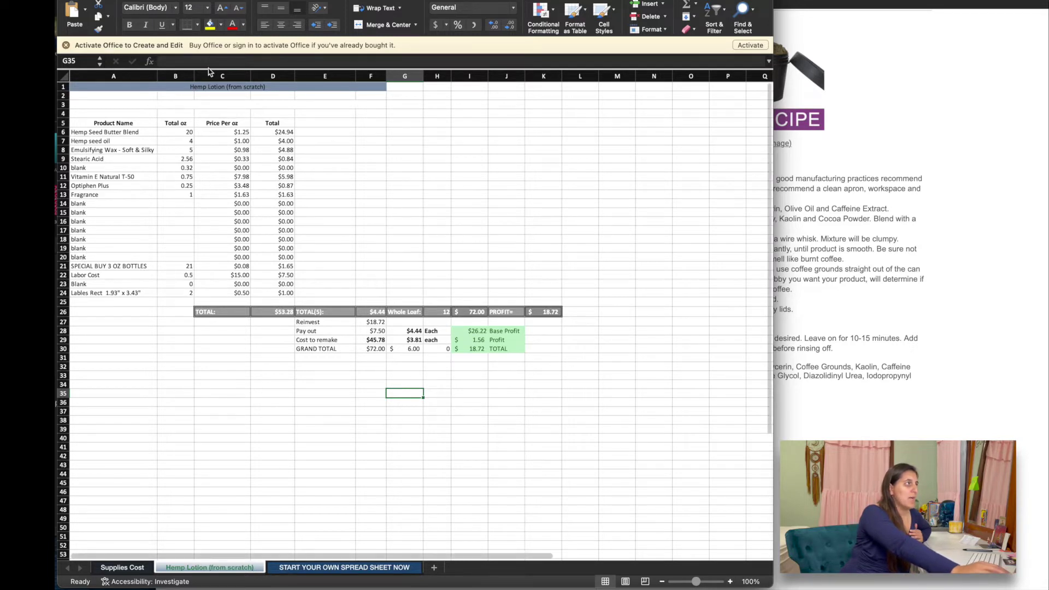
Step: Try to copy the START YOUR OWN SPREAD SHEET NOW template to the end of the workbook
{"action": "right_click", "coordinate": [313, 571]}
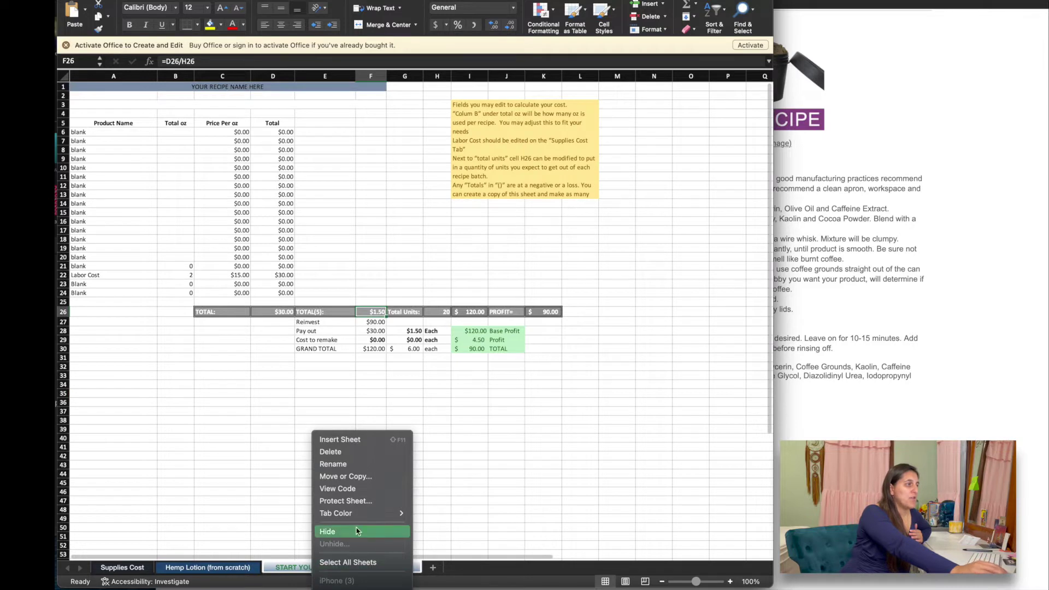
{"action": "left_click", "coordinate": [339, 478]}
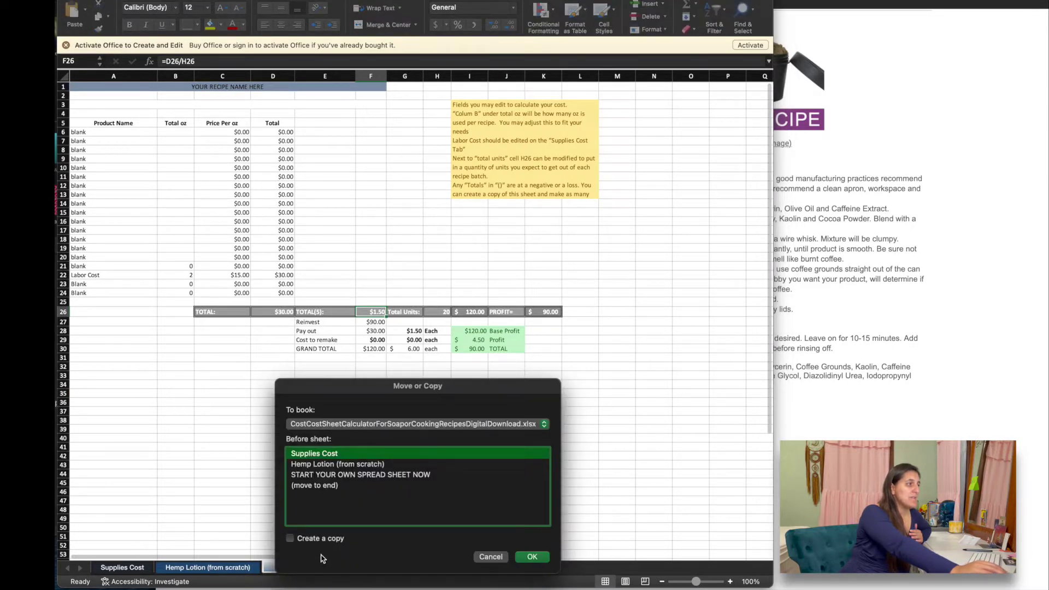
{"action": "left_click", "coordinate": [314, 485]}
{"action": "left_click", "coordinate": [536, 559]}
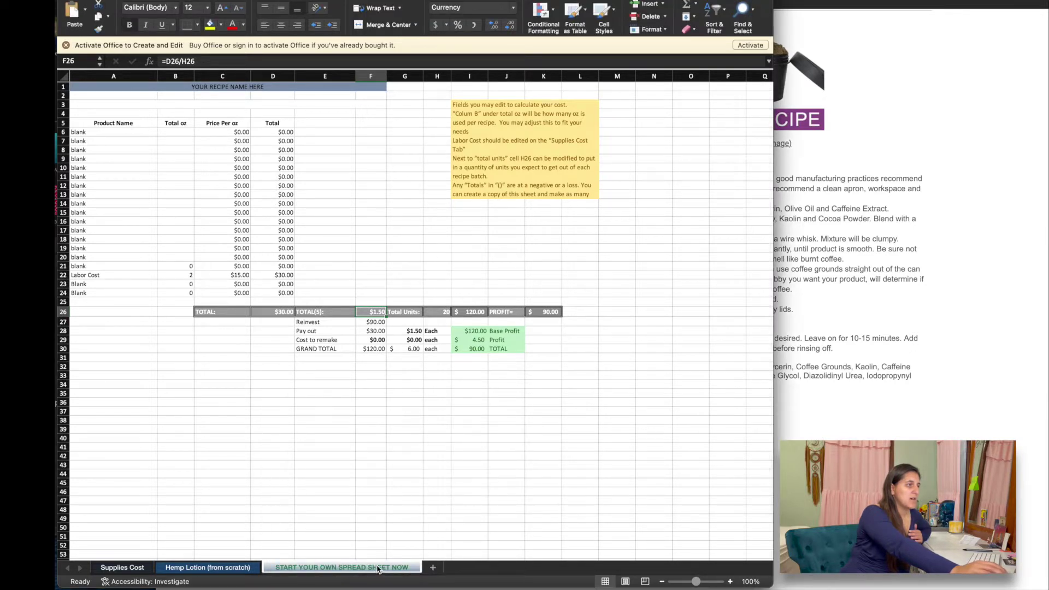
Step: Create a copy of the START YOUR OWN SPREAD SHEET NOW sheet, placed at the end of the workbook
{"action": "right_click", "coordinate": [378, 569]}
{"action": "left_click", "coordinate": [412, 476]}
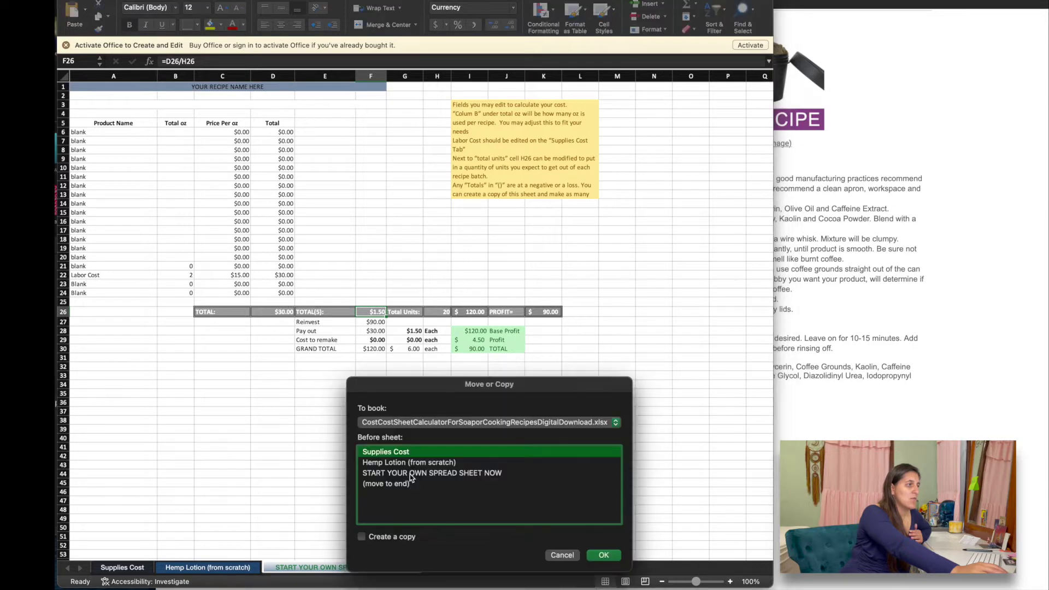
{"action": "left_click", "coordinate": [389, 487]}
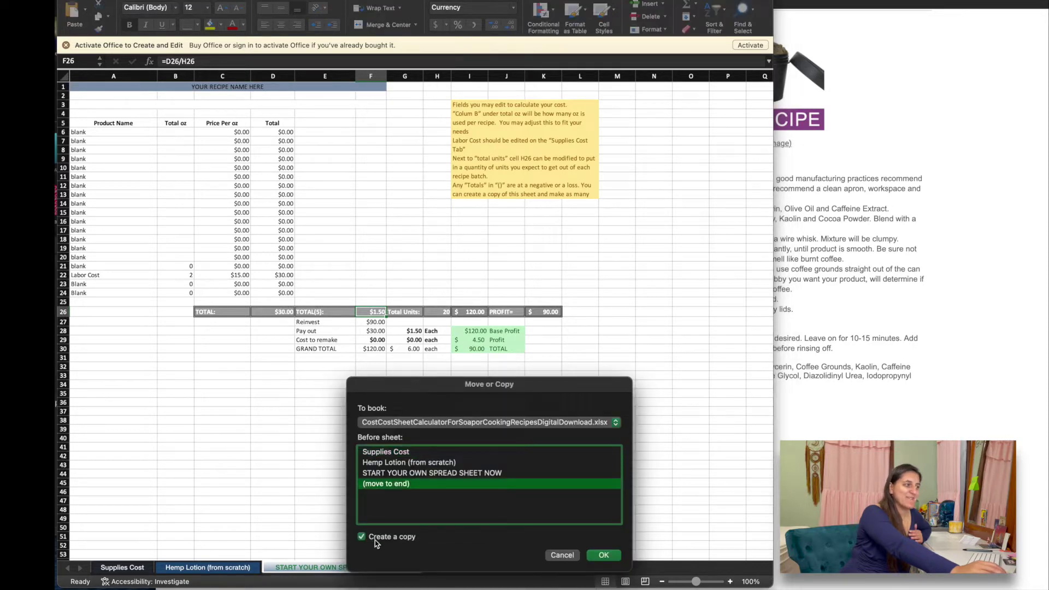
{"action": "left_click", "coordinate": [604, 556]}
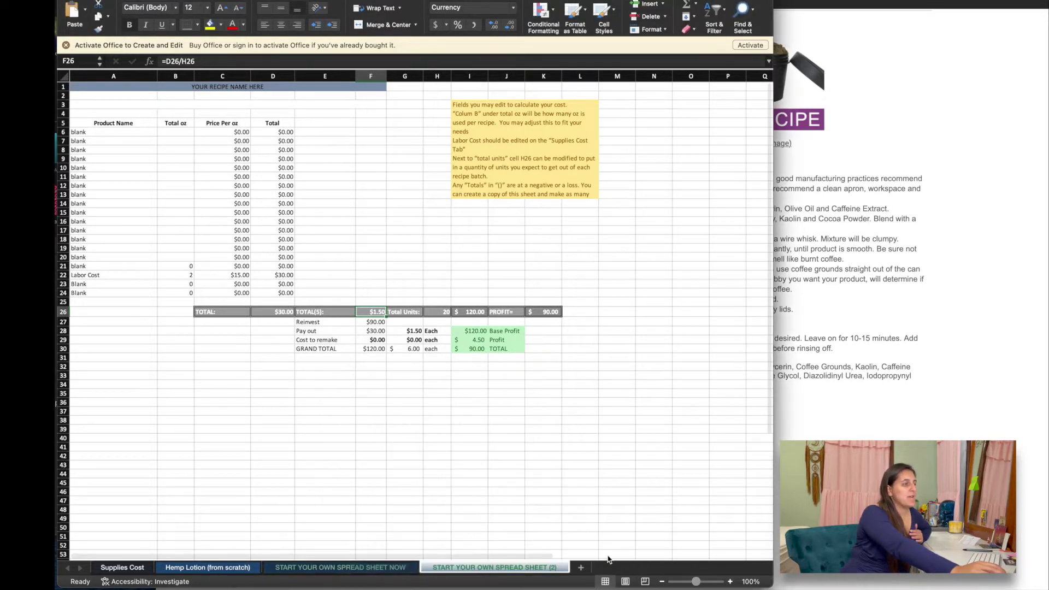
Step: Rename the copied template sheet as Cup Of Coffee Face Scrub
{"action": "double_click", "coordinate": [498, 568]}
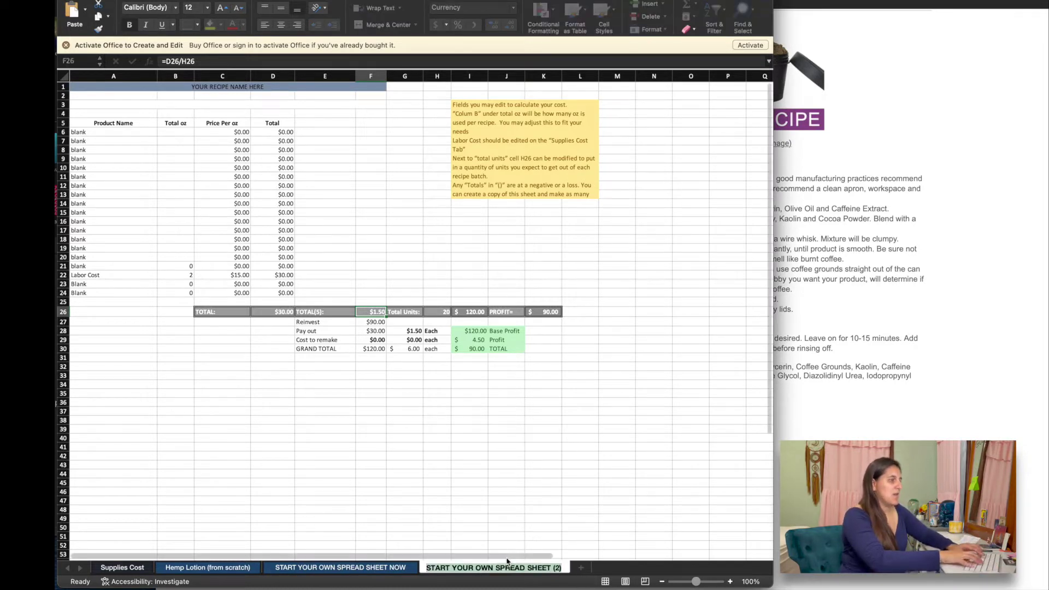
{"action": "type", "text": "Cup Of Cof"}
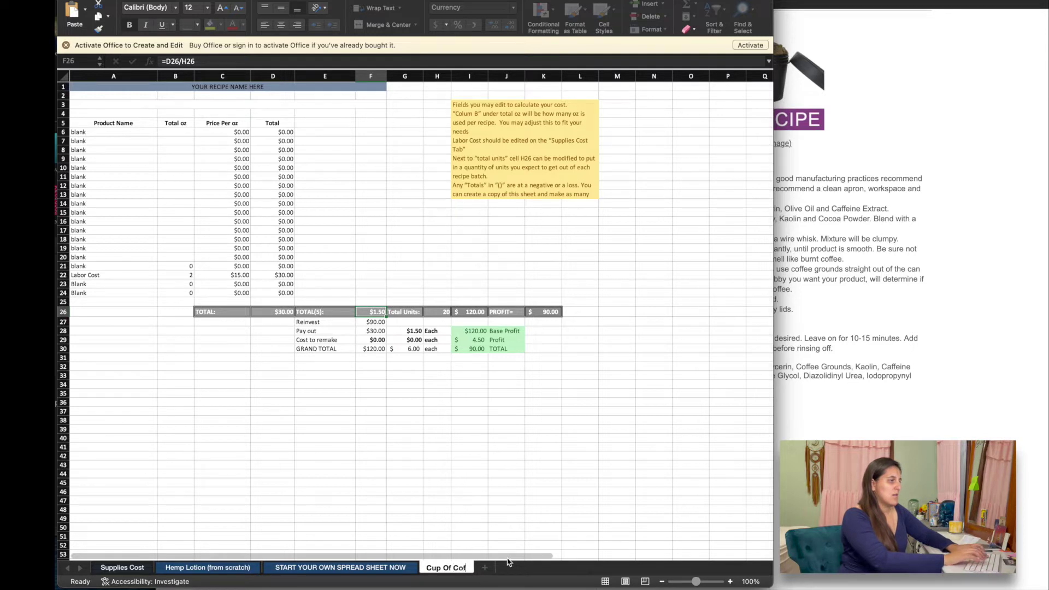
{"action": "type", "text": "fee Face "}
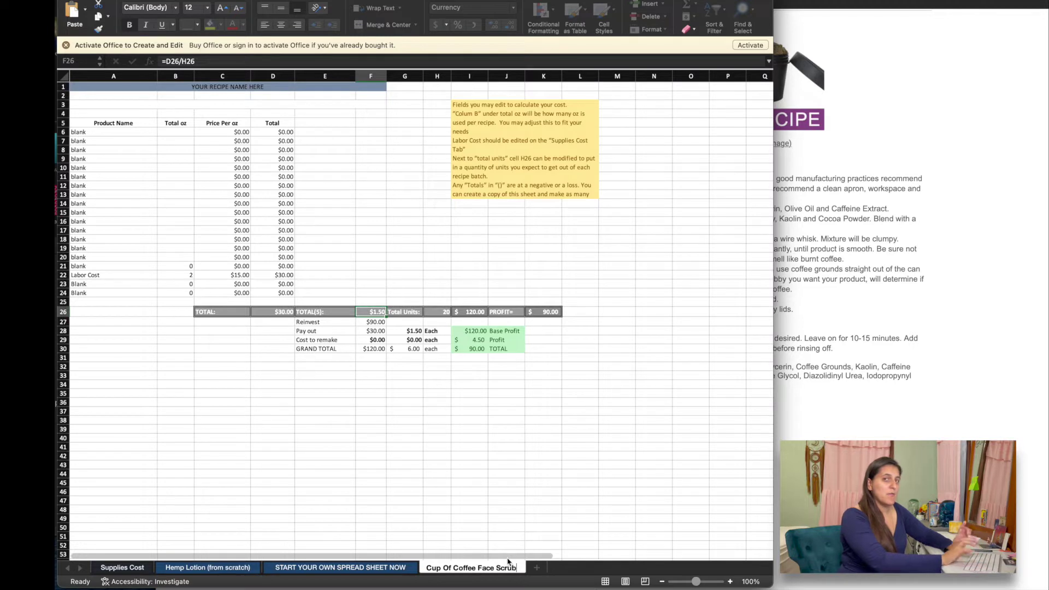
{"action": "type", "text": "Scrub"}
{"action": "key", "text": "Return"}
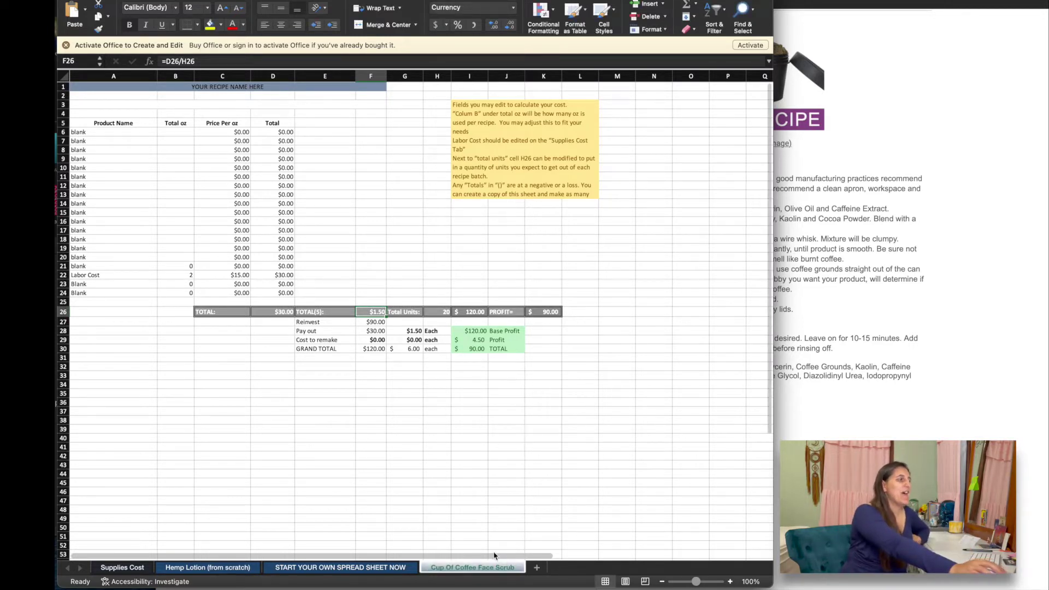
Step: Check the recipe's title and yield on the recipe page in the browser, and return to the Excel workbook
{"action": "key", "text": "super+Tab"}
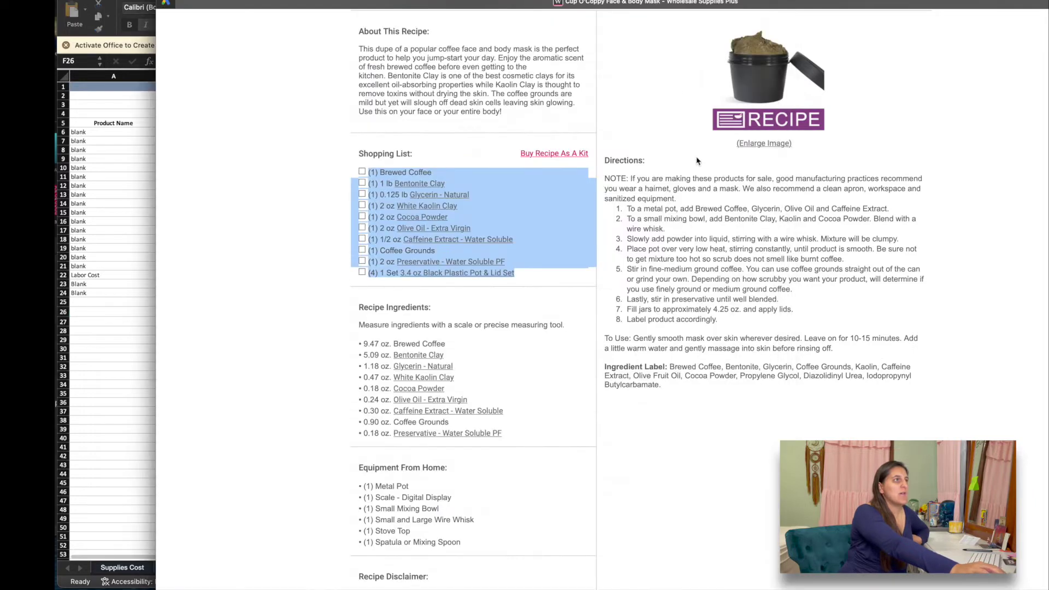
{"action": "scroll", "coordinate": [760, 375], "scroll_direction": "up", "scroll_amount": 3}
{"action": "left_click_drag", "start_coordinate": [697, 171], "coordinate": [848, 167]}
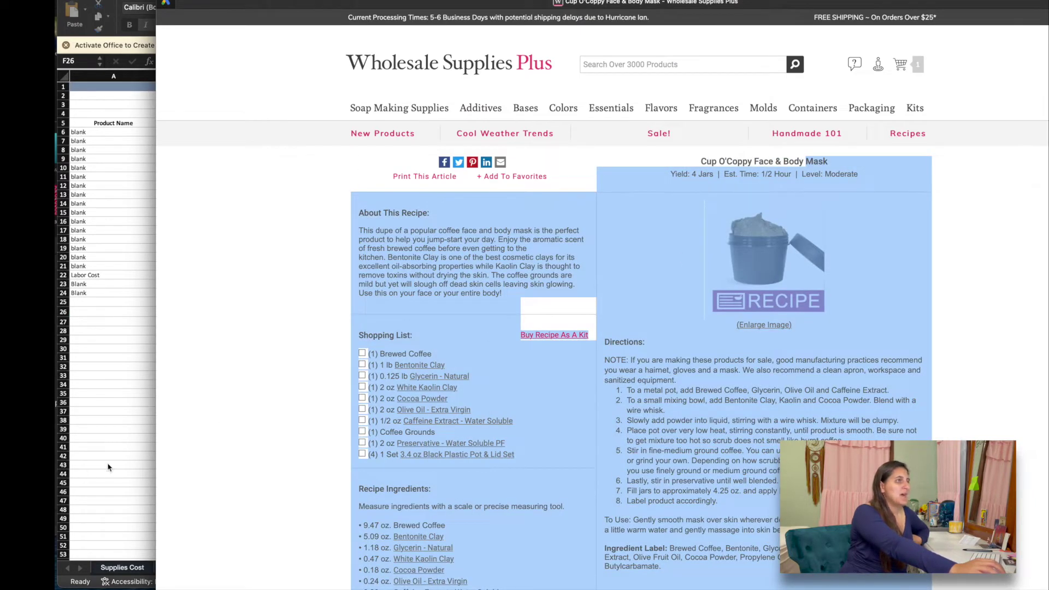
{"action": "left_click", "coordinate": [789, 160]}
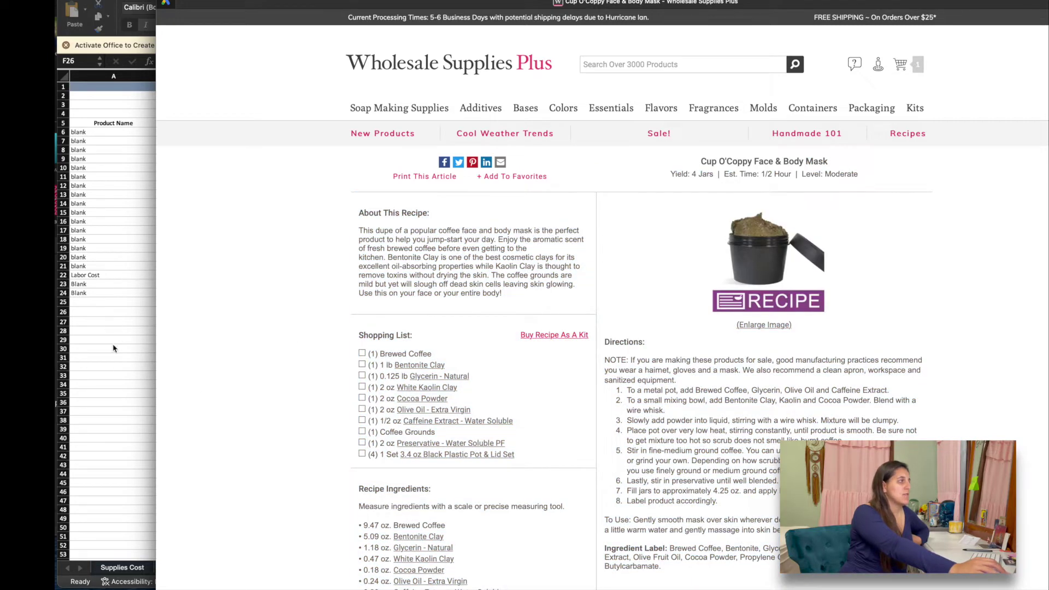
{"action": "left_click", "coordinate": [119, 392]}
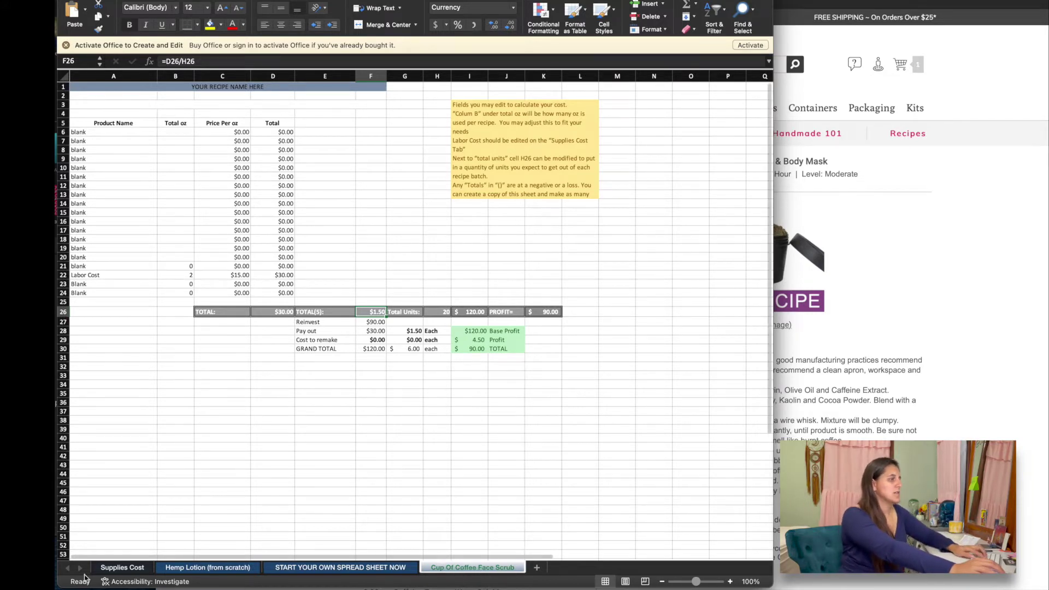
Step: Move the Cup Of Coffee Face Scrub sheet directly after the Supplies Cost sheet
{"action": "left_click", "coordinate": [215, 568]}
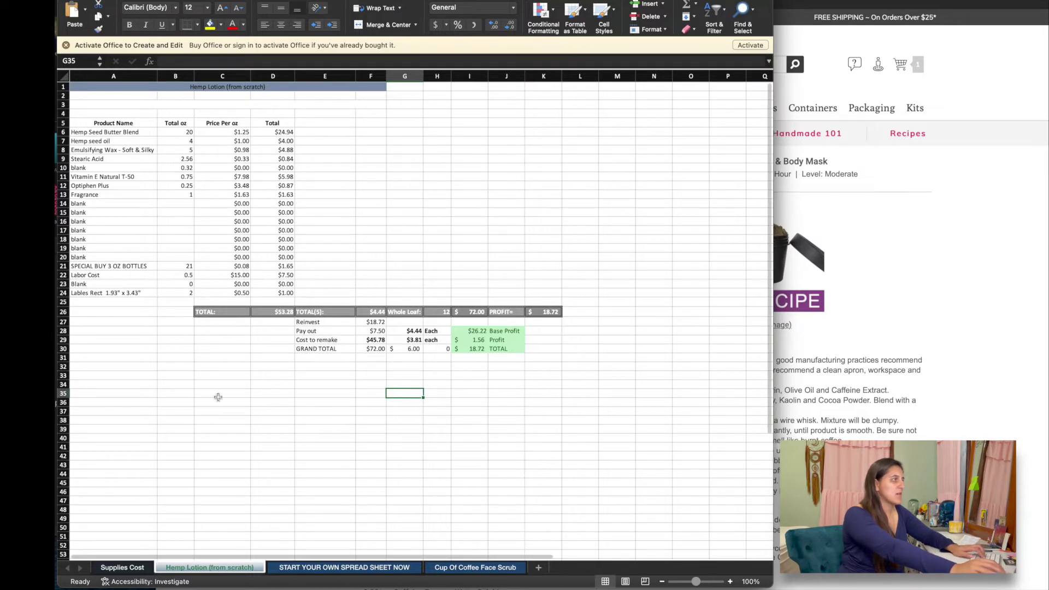
{"action": "left_click", "coordinate": [345, 568]}
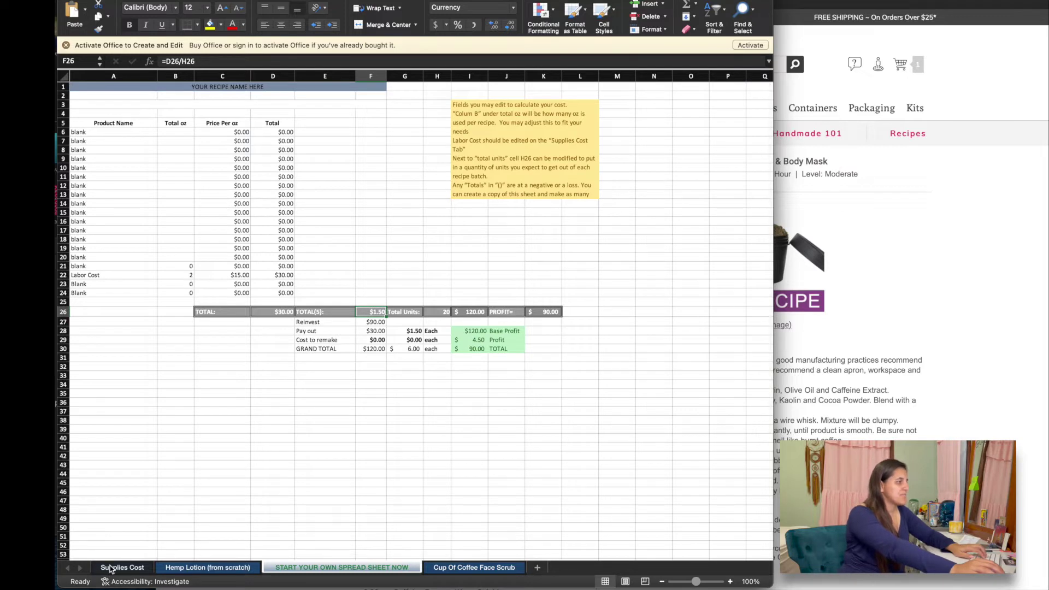
{"action": "left_click_drag", "start_coordinate": [475, 570], "coordinate": [353, 570]}
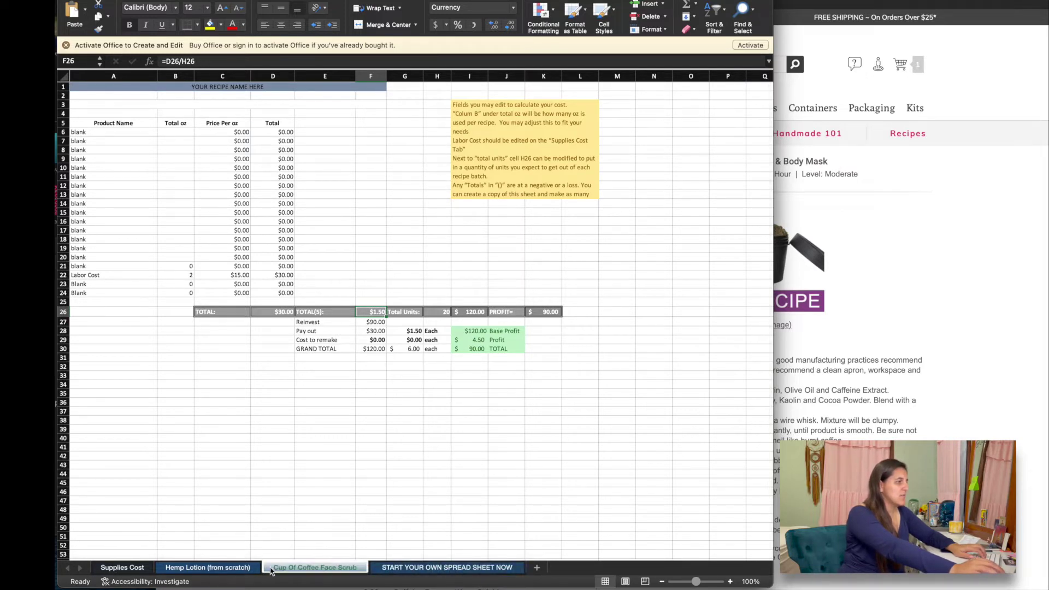
{"action": "left_click_drag", "start_coordinate": [154, 575], "coordinate": [172, 573]}
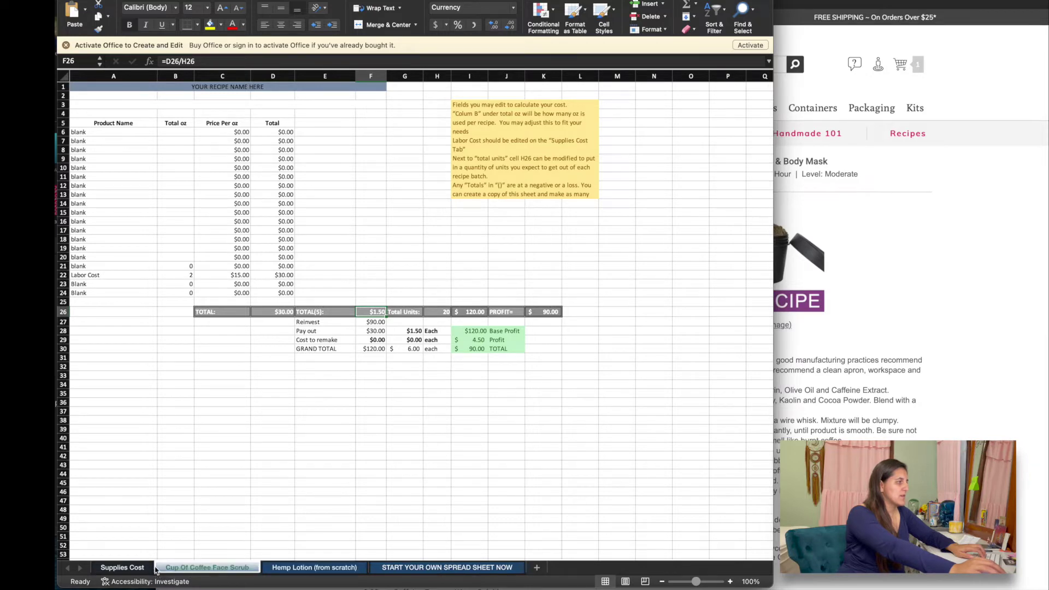
Step: Copy the product name Sodium Bicarbonate from cell A14 of the Supplies Cost sheet
{"action": "left_click", "coordinate": [152, 571]}
{"action": "left_click", "coordinate": [183, 572]}
{"action": "left_click", "coordinate": [146, 572]}
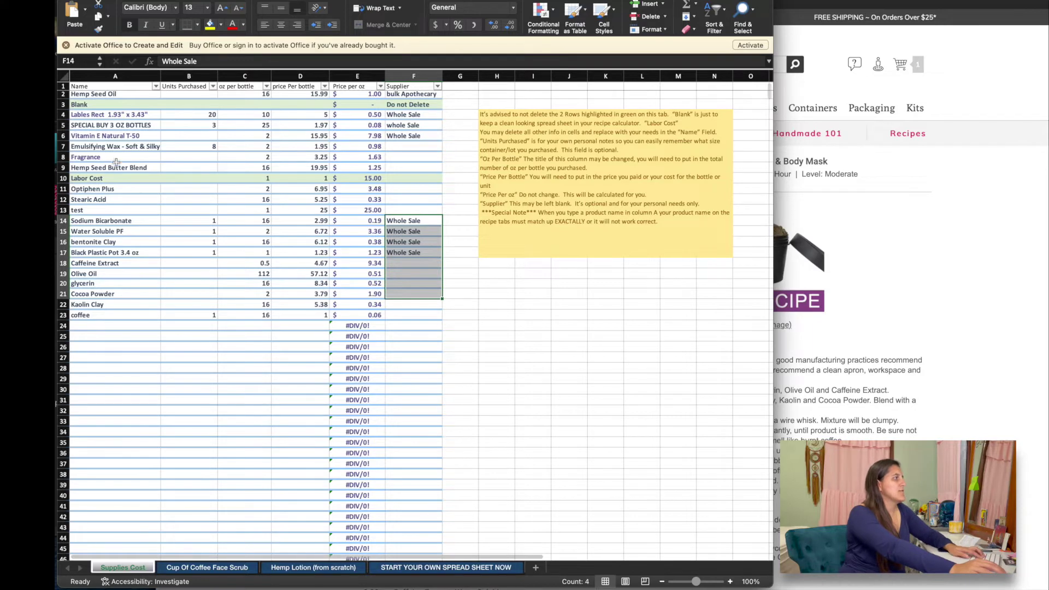
{"action": "double_click", "coordinate": [142, 221]}
{"action": "left_click_drag", "start_coordinate": [134, 221], "coordinate": [65, 221]}
{"action": "key", "text": "super+c"}
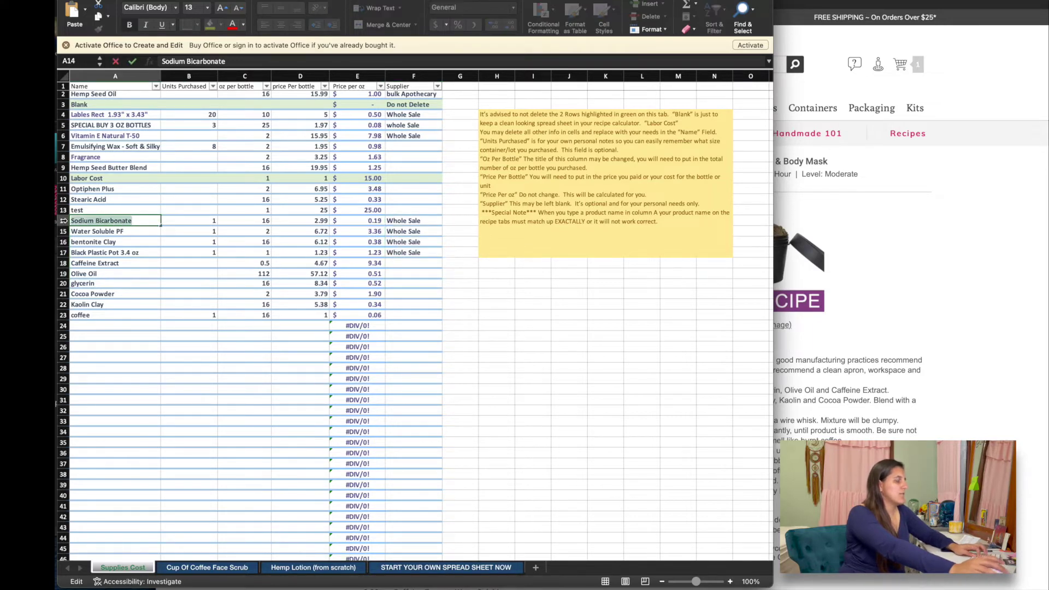
Step: Replace the blank entry in cell A6 of the Cup Of Coffee Face Scrub sheet with the copied name Sodium Bicarbonate
{"action": "left_click", "coordinate": [197, 568]}
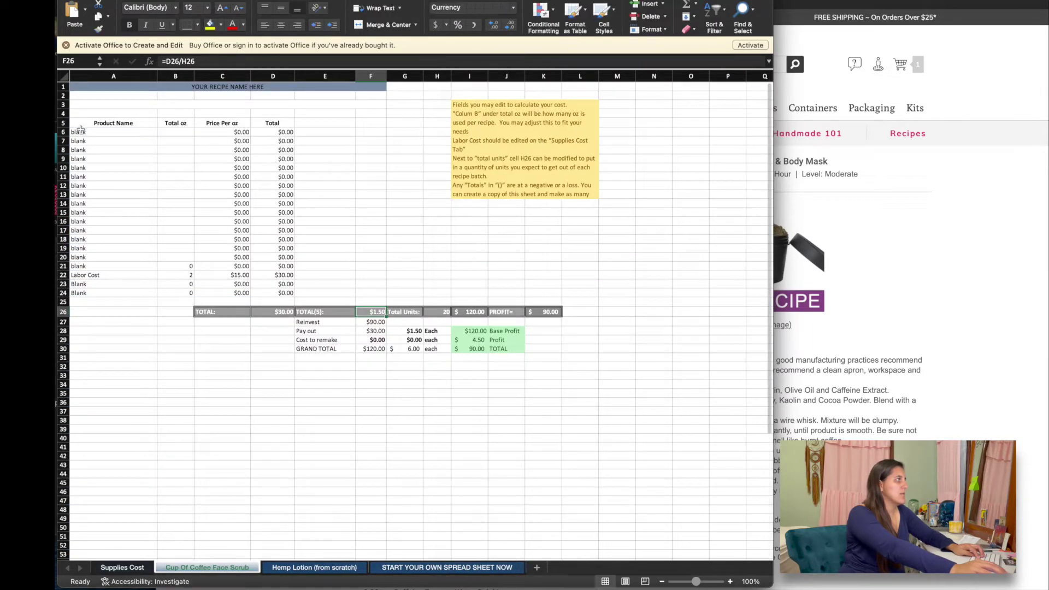
{"action": "left_click", "coordinate": [94, 131]}
{"action": "double_click", "coordinate": [88, 131]}
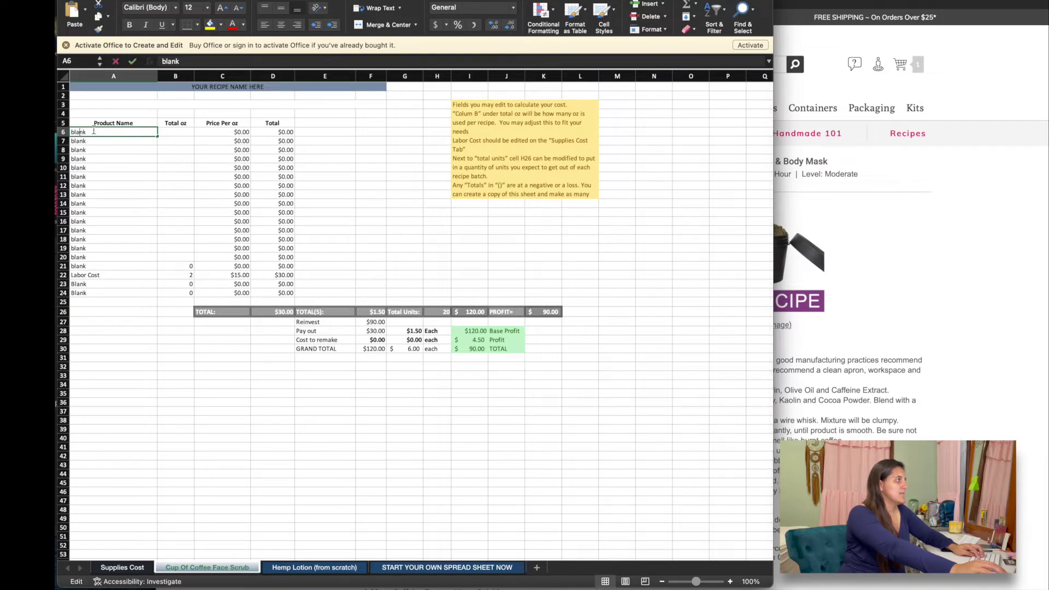
{"action": "left_click_drag", "start_coordinate": [86, 131], "coordinate": [70, 131]}
{"action": "key", "text": "super+v"}
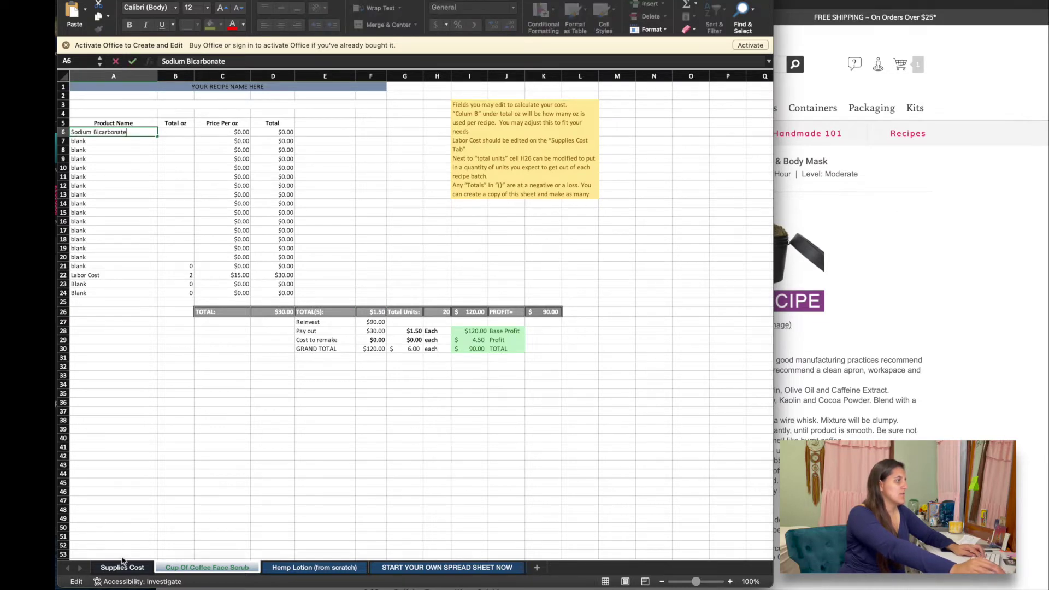
Step: Copy Water Soluble PF from cell A15 of the Supplies Cost sheet into cell A7 of the Cup Of Coffee Face Scrub sheet
{"action": "left_click", "coordinate": [130, 568]}
{"action": "left_click", "coordinate": [131, 232]}
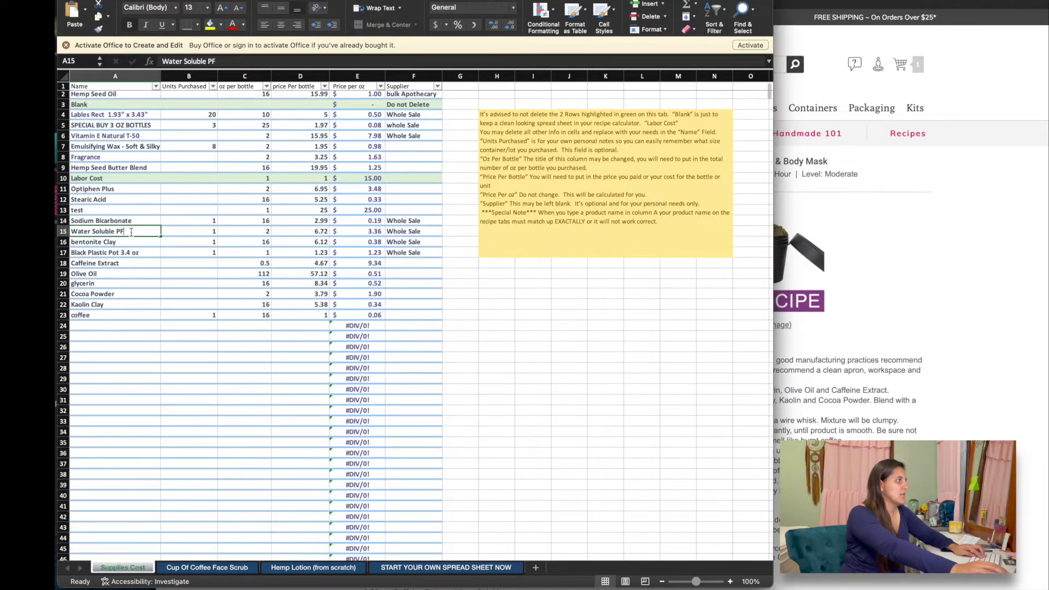
{"action": "double_click", "coordinate": [130, 232]}
{"action": "left_click_drag", "start_coordinate": [125, 231], "coordinate": [66, 238]}
{"action": "key", "text": "ctrl+c"}
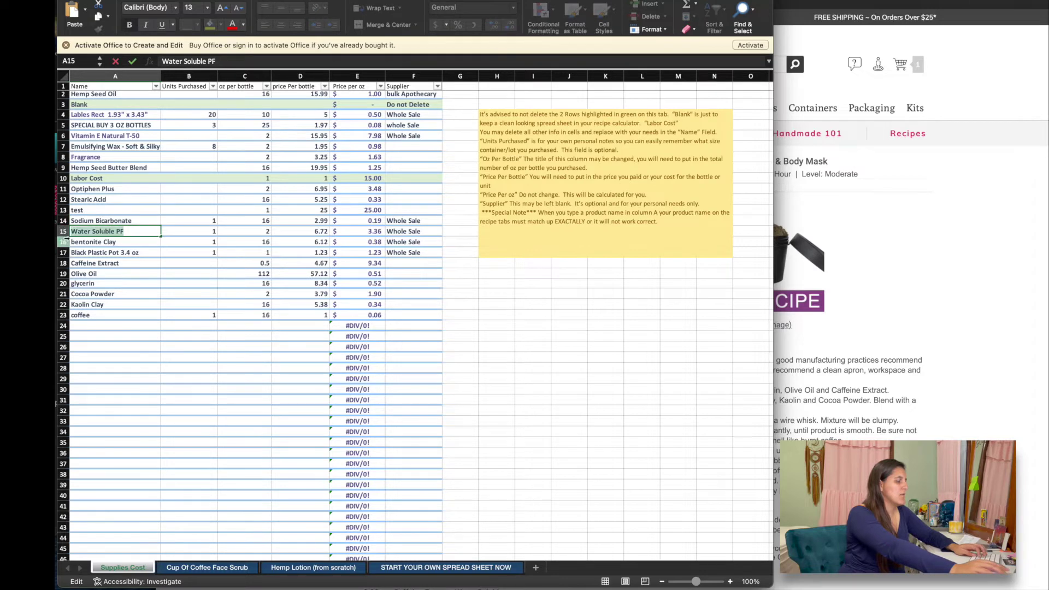
{"action": "left_click", "coordinate": [208, 568]}
{"action": "left_click", "coordinate": [111, 141]}
{"action": "double_click", "coordinate": [111, 141]}
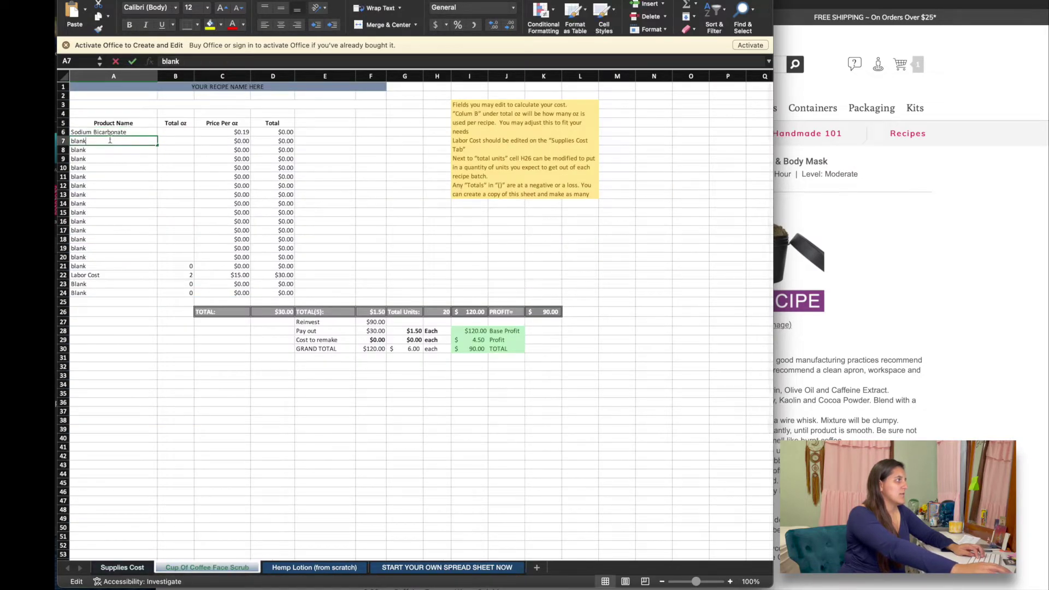
{"action": "left_click_drag", "start_coordinate": [111, 140], "coordinate": [58, 141]}
{"action": "key", "text": "ctrl+v"}
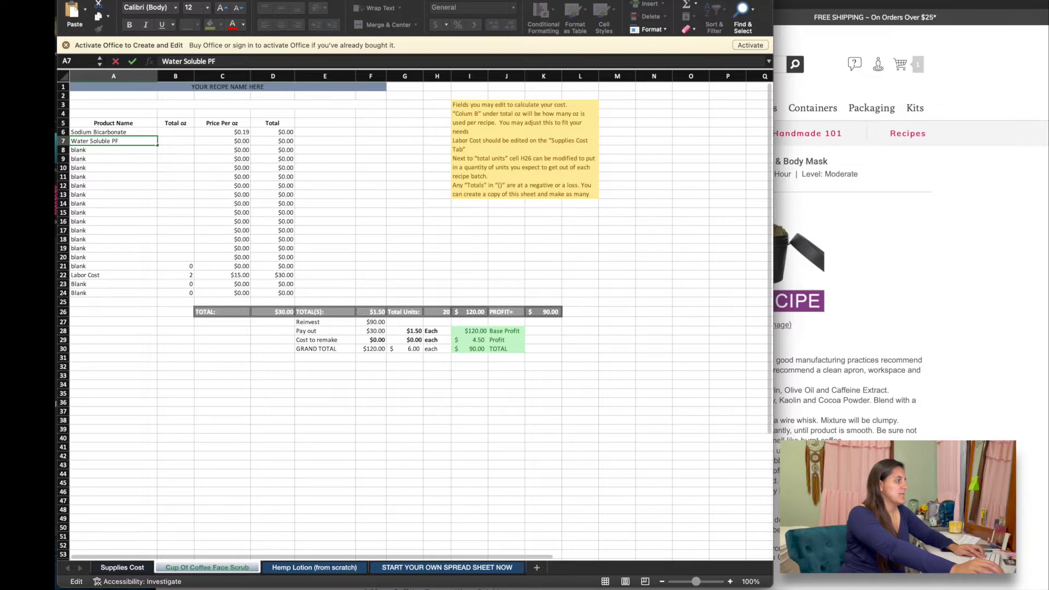
Step: Copy bentonite Clay from cell A16 of the Supplies Cost sheet over the blank entry in A8 of the face scrub sheet
{"action": "left_click", "coordinate": [122, 568]}
{"action": "left_click", "coordinate": [122, 241]}
{"action": "double_click", "coordinate": [125, 242]}
{"action": "left_click_drag", "start_coordinate": [125, 242], "coordinate": [60, 242]}
{"action": "key", "text": "super+c"}
{"action": "left_click", "coordinate": [186, 567]}
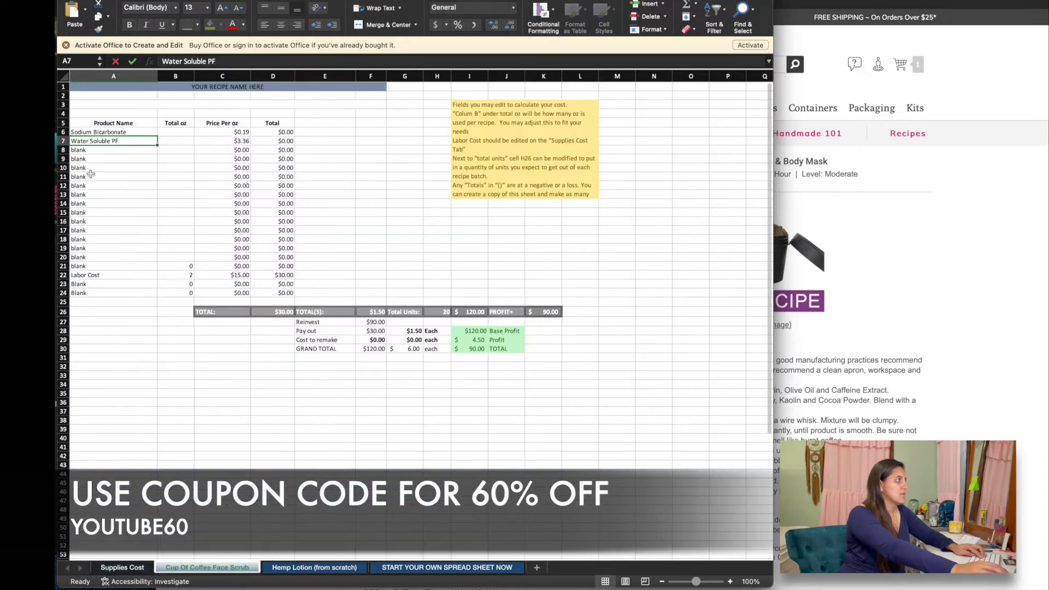
{"action": "double_click", "coordinate": [92, 149]}
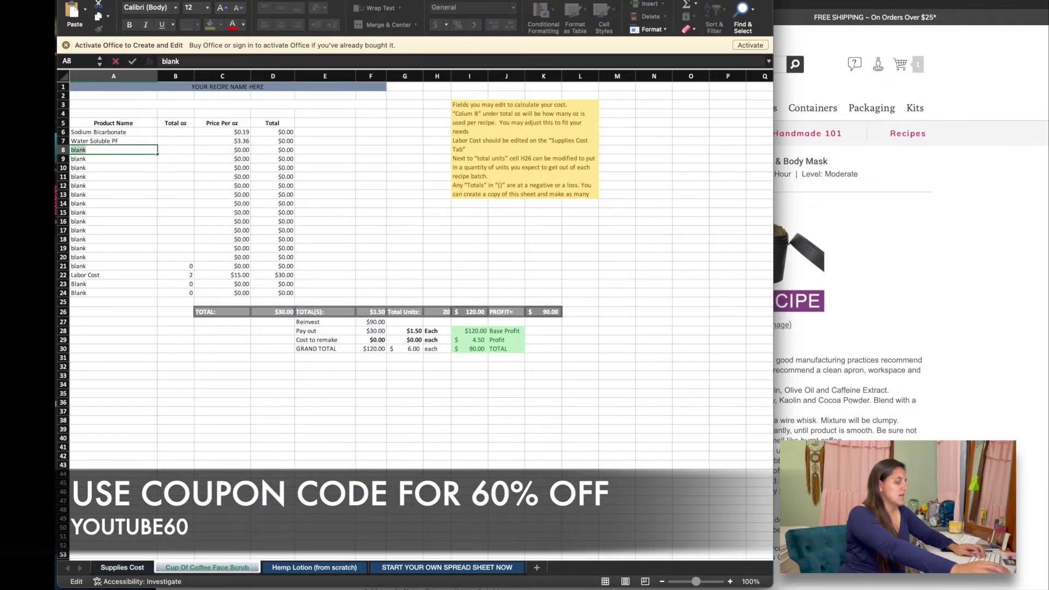
{"action": "key", "text": "super+v"}
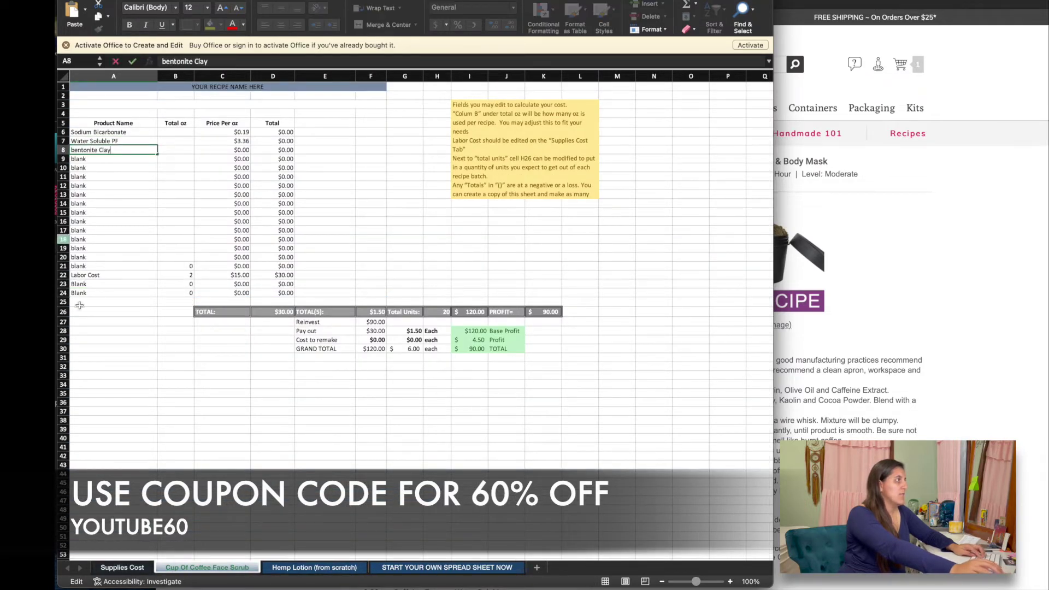
Step: Copy Black Plastic Pot 3.4 oz from cell A17 of the Supplies Cost sheet into cell A9 of the face scrub sheet
{"action": "left_click", "coordinate": [121, 568]}
{"action": "double_click", "coordinate": [123, 253]}
{"action": "left_click_drag", "start_coordinate": [156, 252], "coordinate": [65, 254]}
{"action": "key", "text": "super+c"}
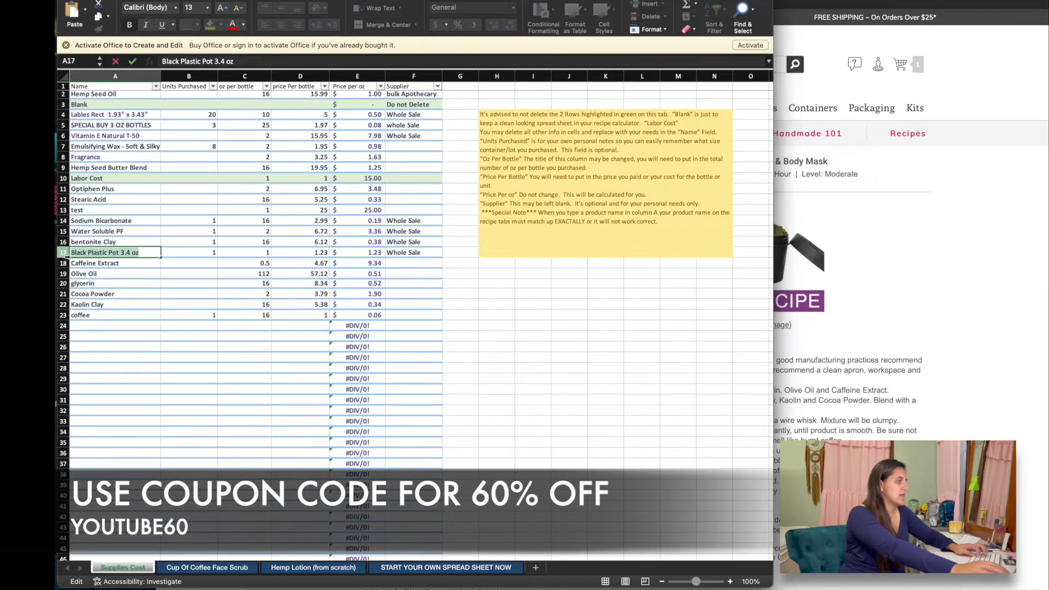
{"action": "left_click", "coordinate": [207, 568]}
{"action": "double_click", "coordinate": [109, 159]}
{"action": "key", "text": "super+v"}
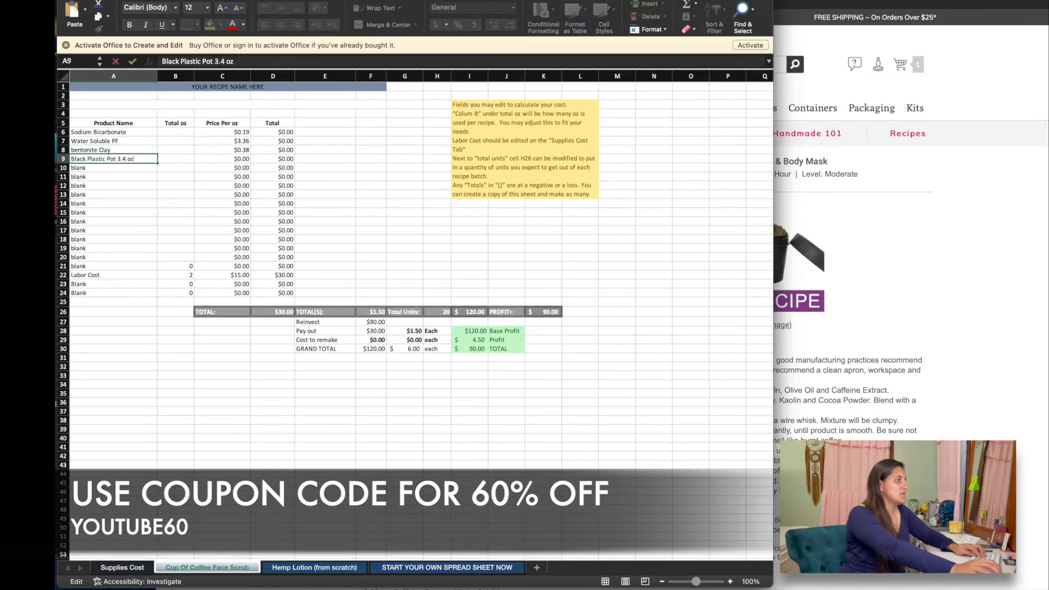
Step: Copy Caffeine Extract from cell A18 of the Supplies Cost sheet into cell A10 of the face scrub sheet
{"action": "left_click", "coordinate": [135, 569]}
{"action": "double_click", "coordinate": [109, 263]}
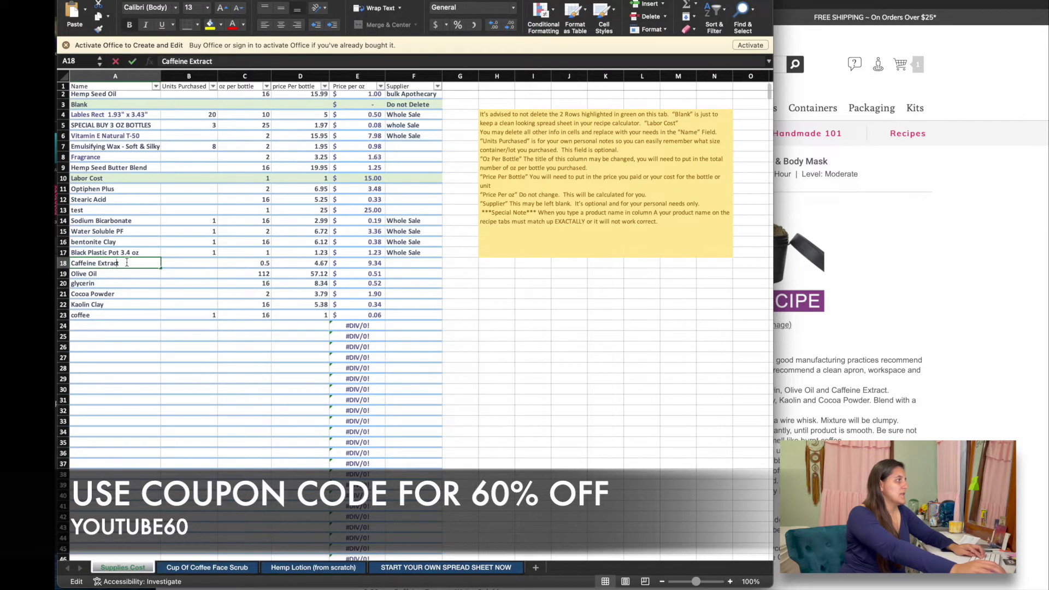
{"action": "left_click_drag", "start_coordinate": [142, 262], "coordinate": [65, 264]}
{"action": "key", "text": "super+c"}
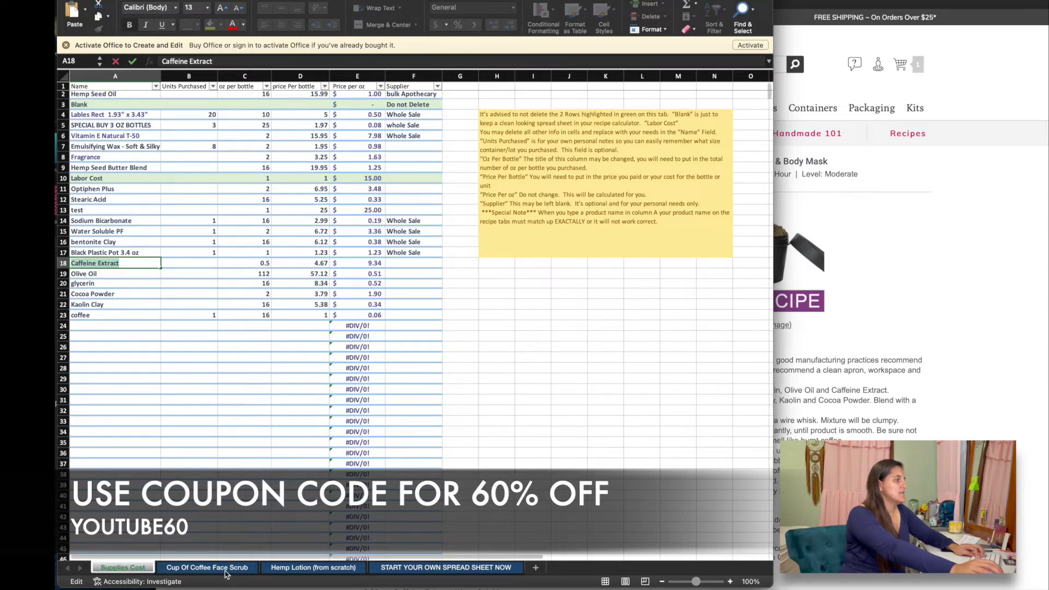
{"action": "left_click", "coordinate": [207, 567]}
{"action": "double_click", "coordinate": [102, 170]}
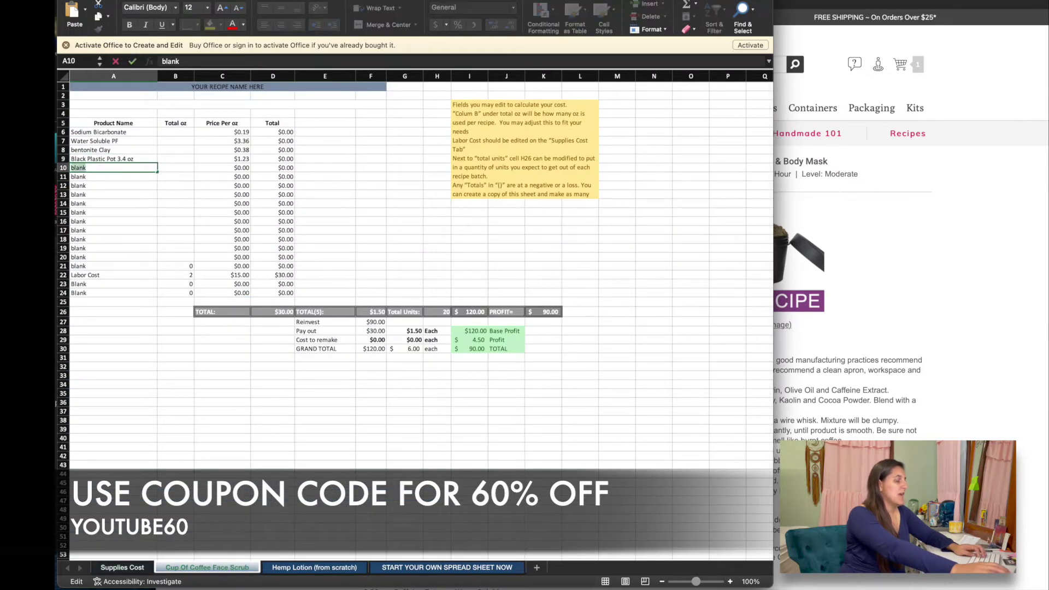
{"action": "key", "text": "super+v"}
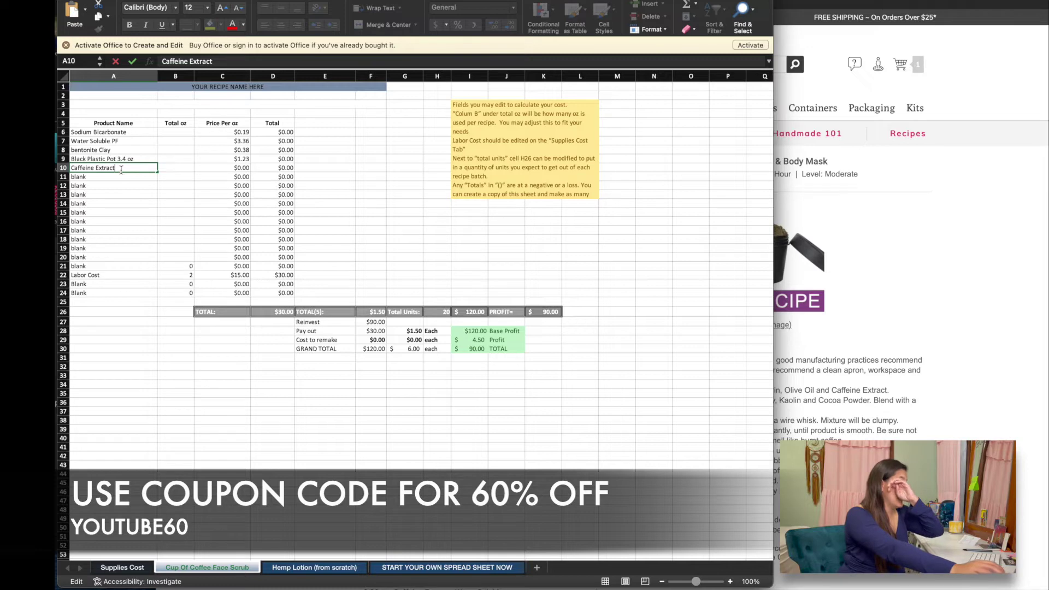
Step: Copy Olive Oil from cell A19 of the Supplies Cost sheet into cell A11 of the face scrub sheet
{"action": "left_click", "coordinate": [123, 568]}
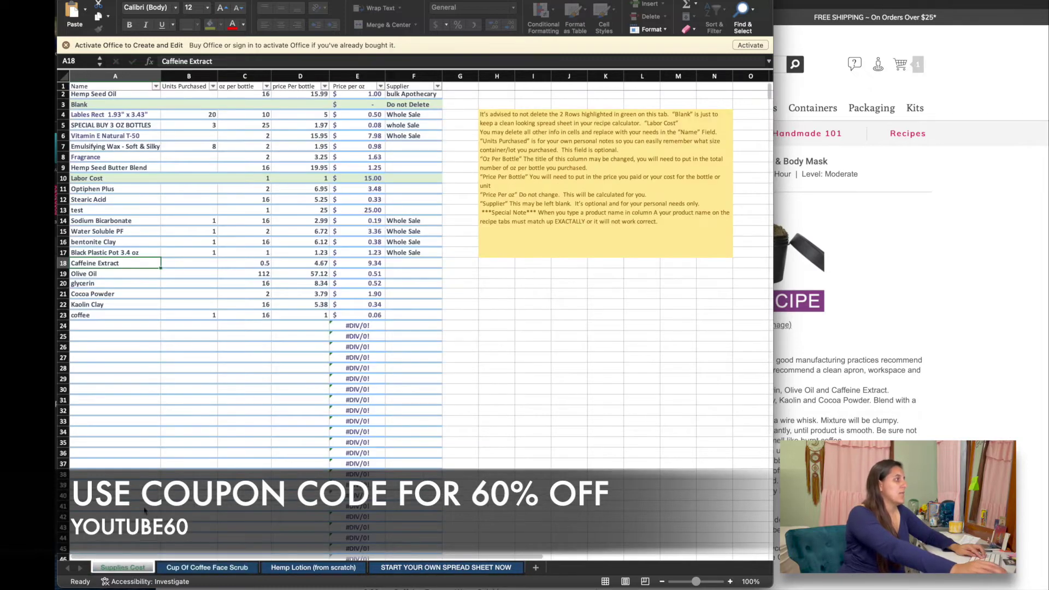
{"action": "double_click", "coordinate": [114, 273]}
{"action": "key", "text": "super+a"}
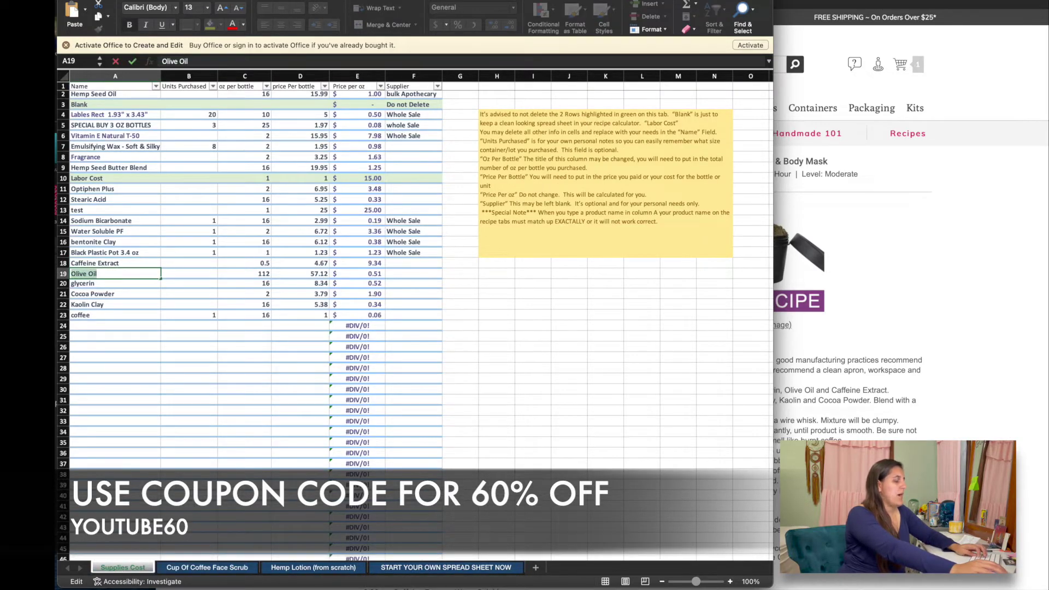
{"action": "left_click", "coordinate": [207, 568]}
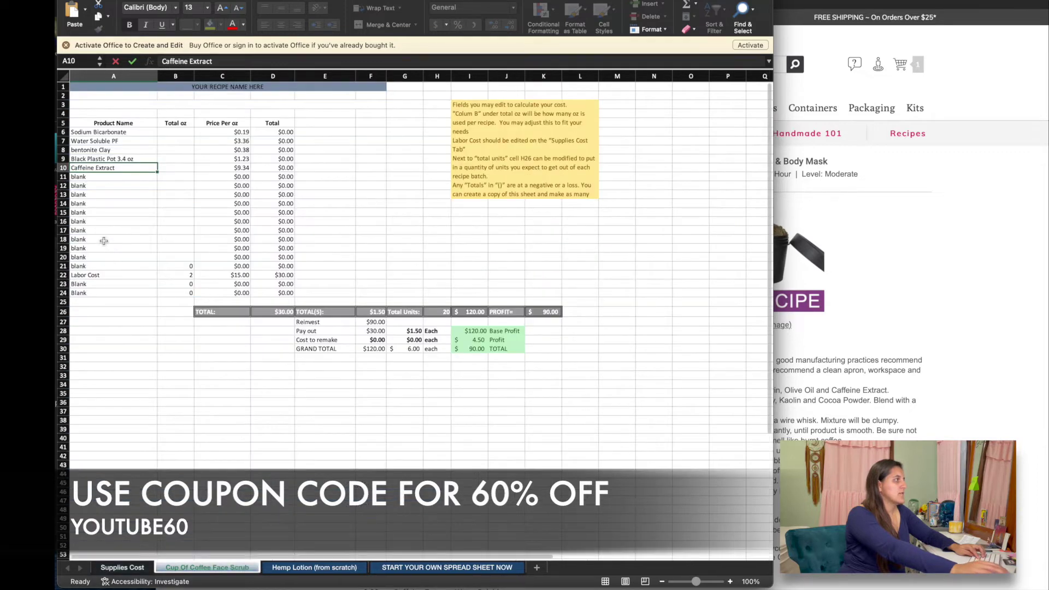
{"action": "left_click", "coordinate": [100, 176]}
{"action": "key", "text": "super+a"}
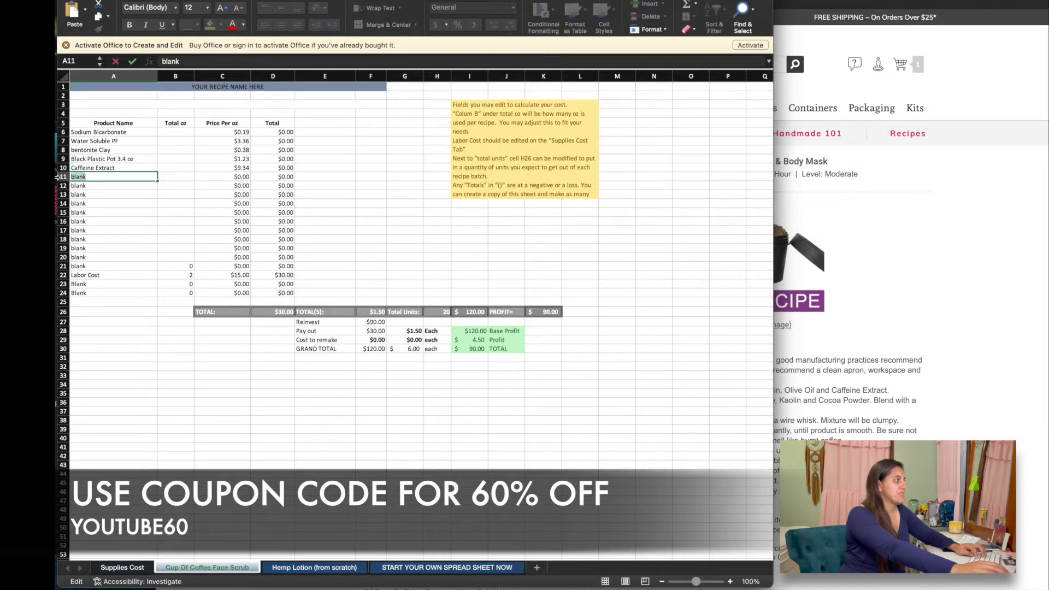
Step: Copy glycerin from cell A20 of the Supplies Cost sheet into cell A12 of the face scrub sheet
{"action": "left_click", "coordinate": [137, 567]}
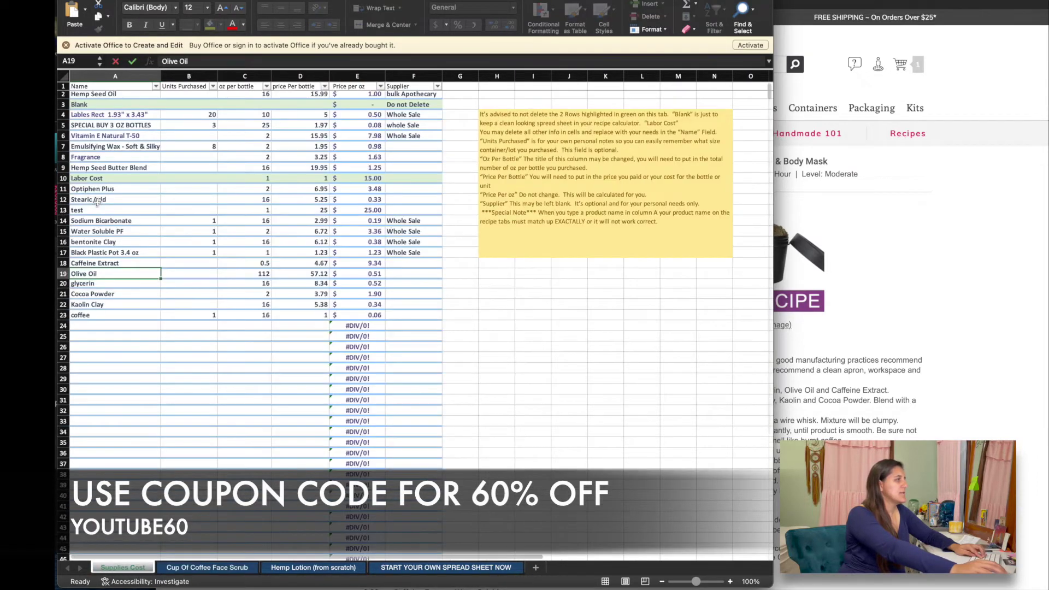
{"action": "key", "text": "Delete"}
{"action": "double_click", "coordinate": [97, 282]}
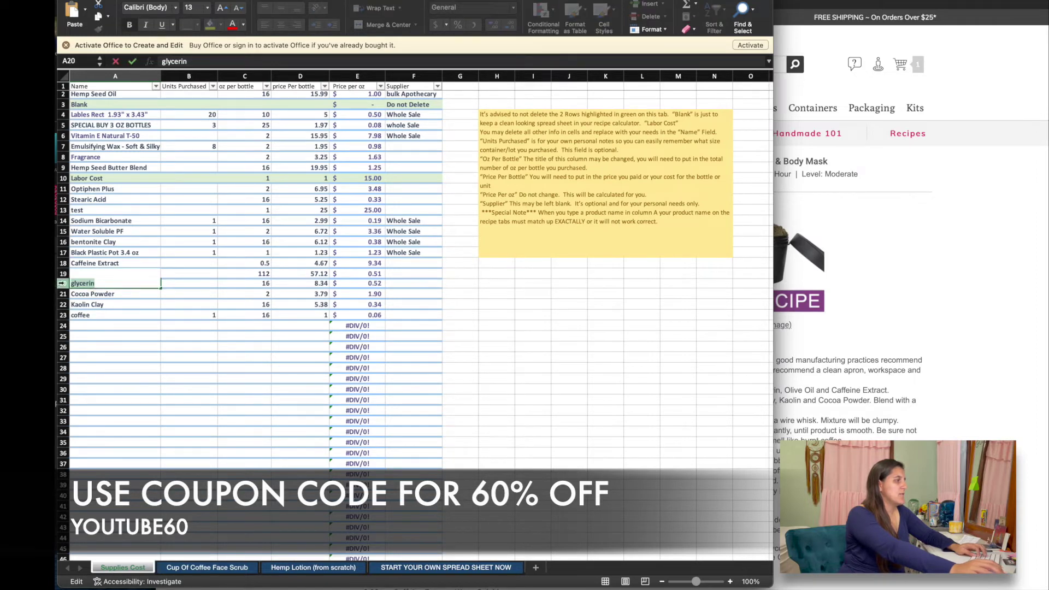
{"action": "left_click", "coordinate": [207, 567]}
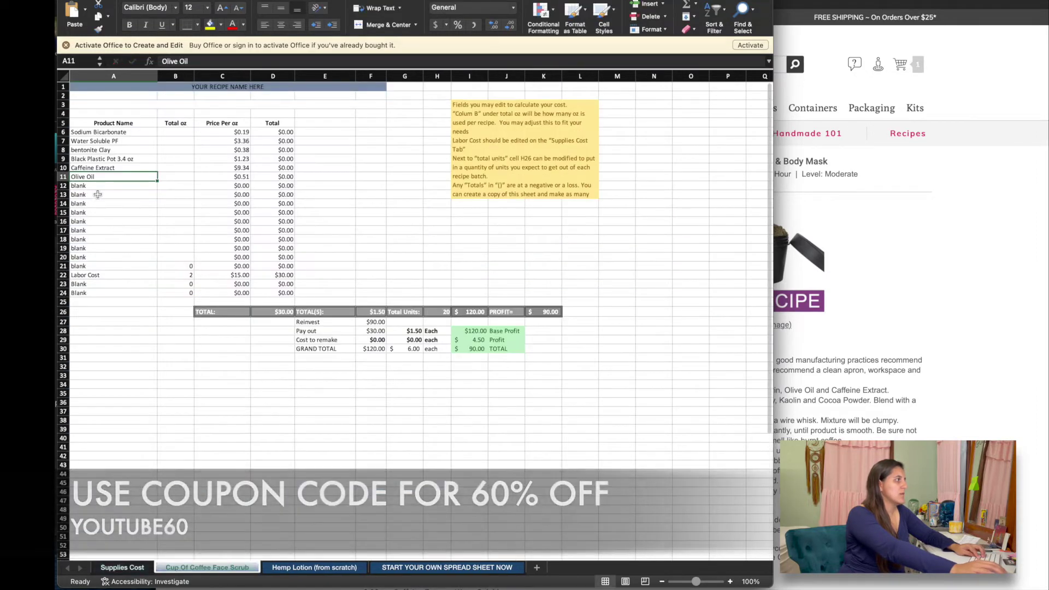
{"action": "double_click", "coordinate": [82, 185]}
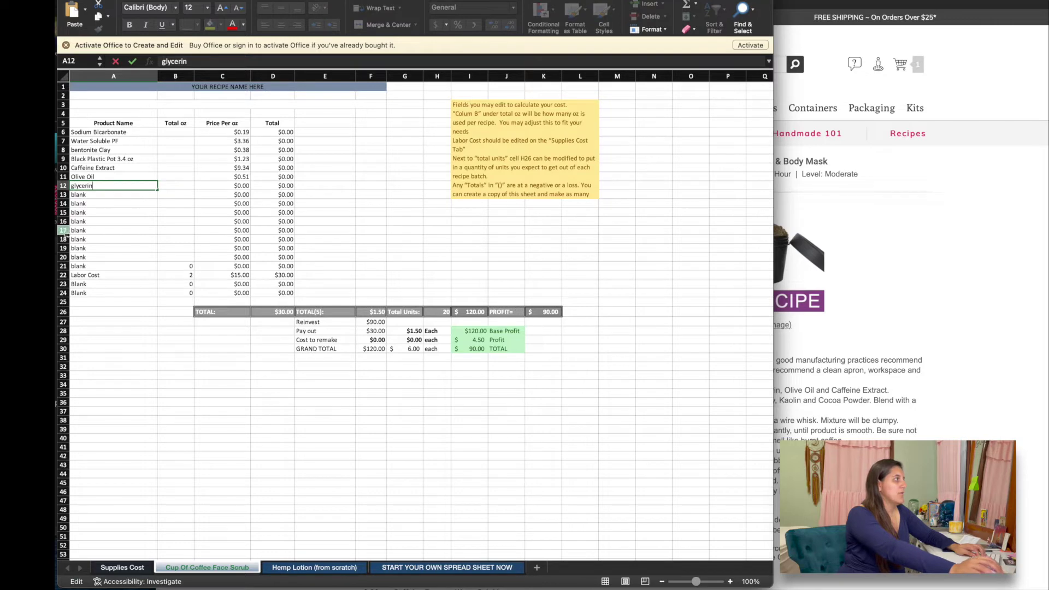
Step: Copy Cocoa Powder from cell A21 of the Supplies Cost sheet into cell A13 of the face scrub sheet
{"action": "left_click", "coordinate": [124, 567]}
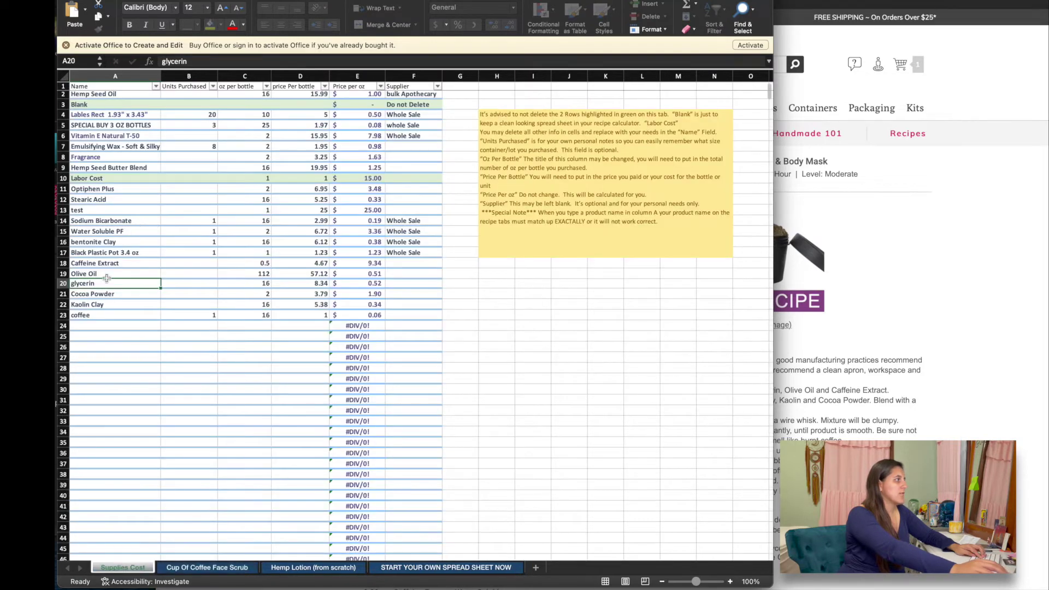
{"action": "left_click", "coordinate": [111, 295]}
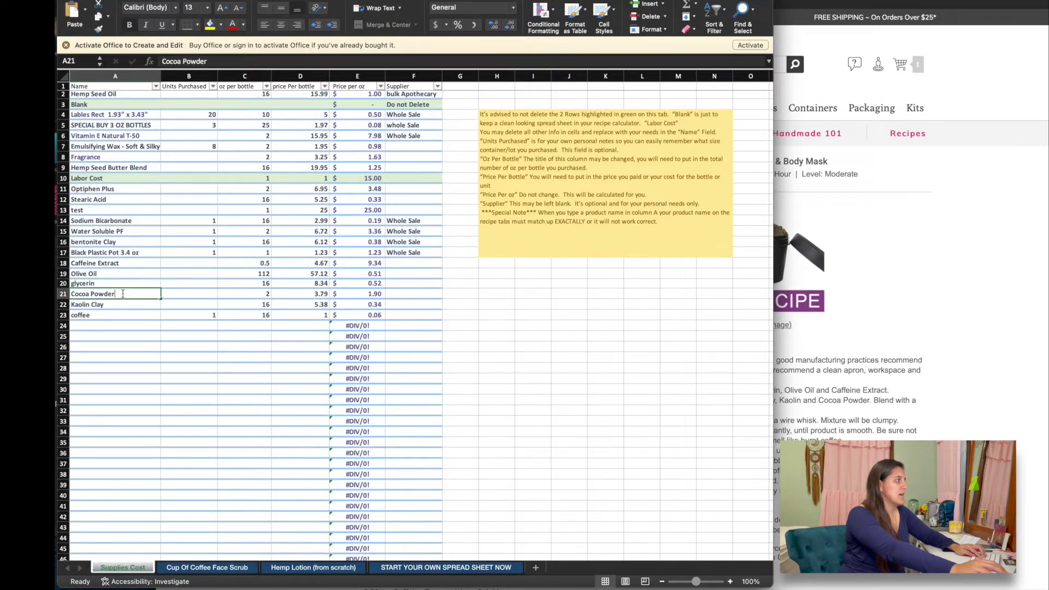
{"action": "double_click", "coordinate": [123, 294]}
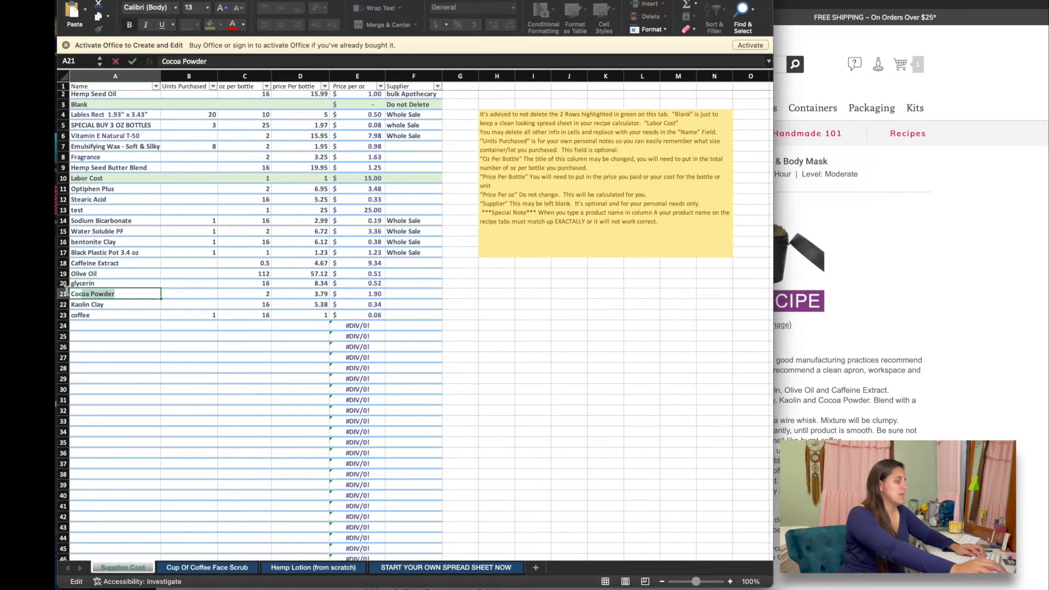
{"action": "left_click", "coordinate": [213, 568]}
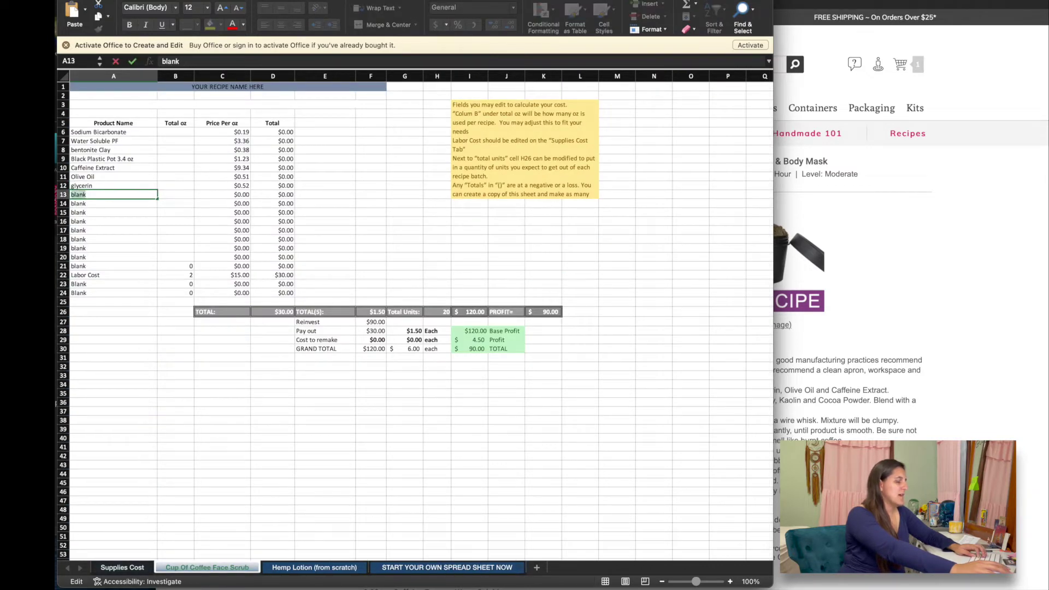
Step: Copy Kaolin Clay from cell A22 of the Supplies Cost sheet into cell A14 of the face scrub sheet
{"action": "left_click", "coordinate": [123, 568]}
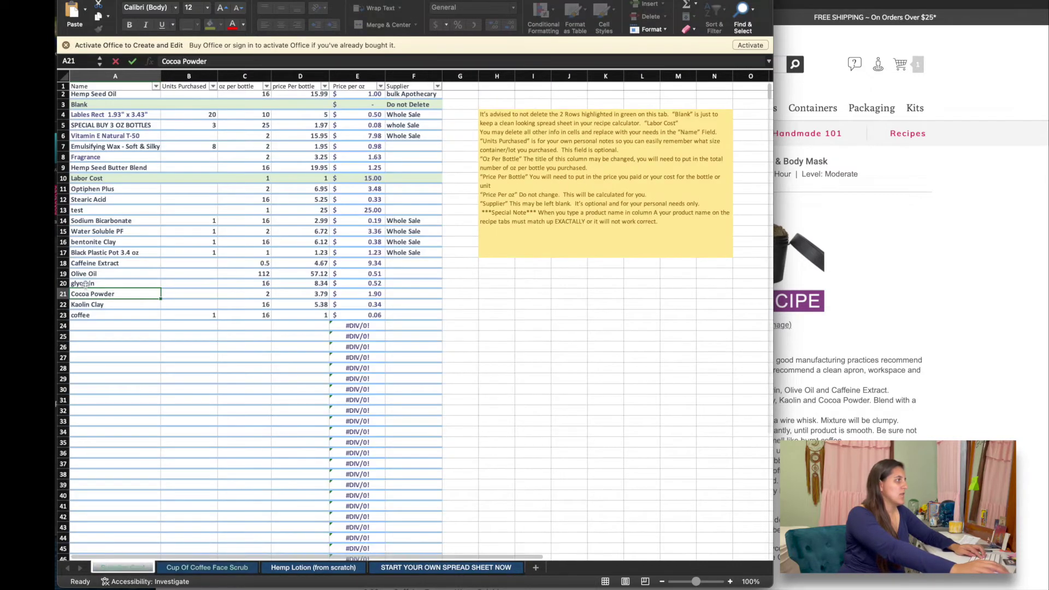
{"action": "double_click", "coordinate": [100, 304]}
{"action": "key", "text": "super+c"}
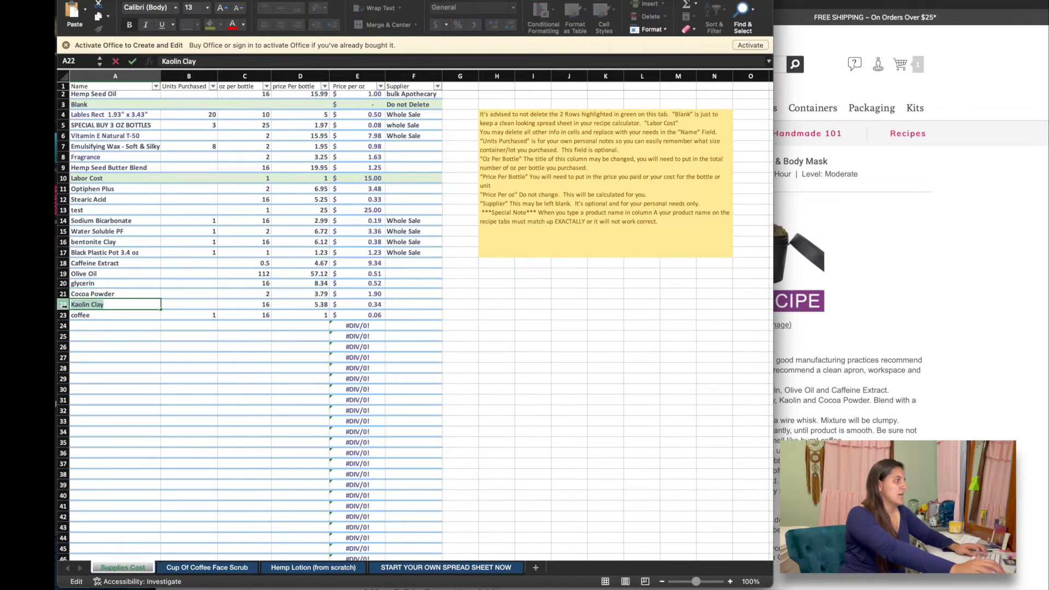
{"action": "left_click", "coordinate": [213, 568]}
{"action": "double_click", "coordinate": [106, 203]}
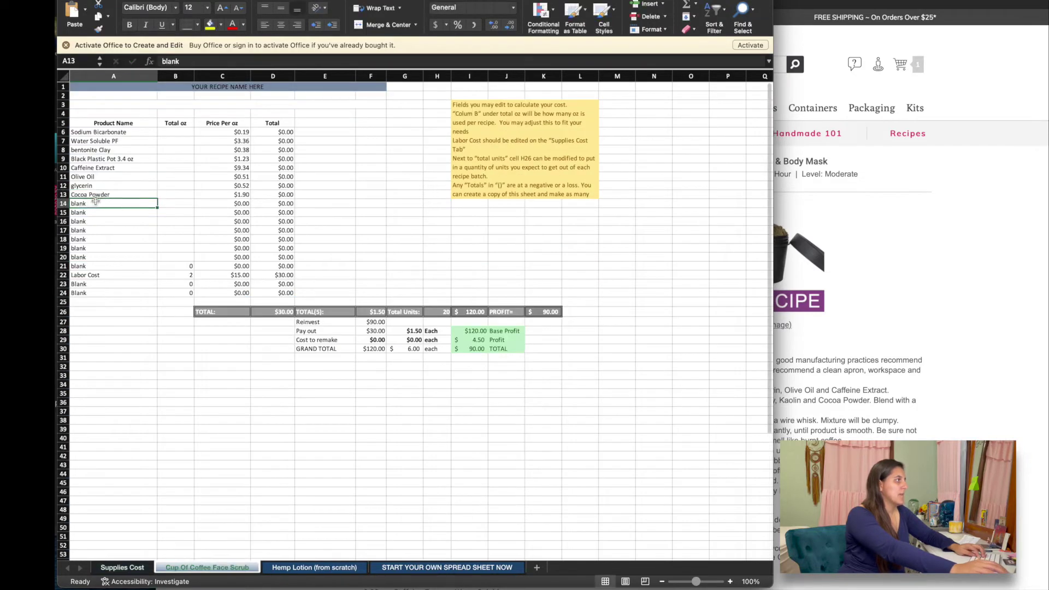
{"action": "key", "text": "super+v"}
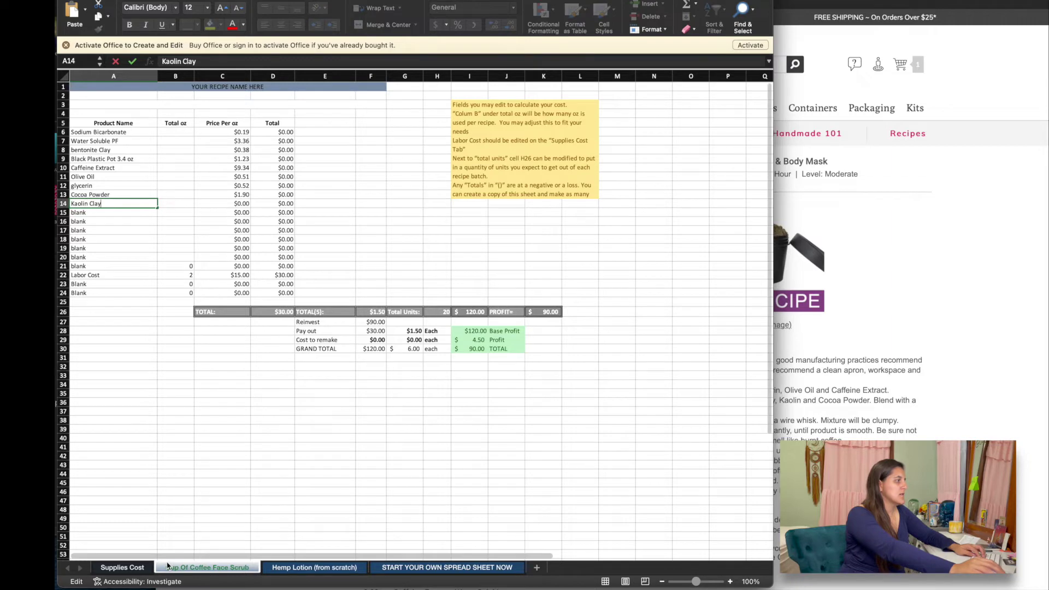
Step: Copy coffee from cell A23 of the Supplies Cost sheet into cell A15 of the face scrub sheet
{"action": "left_click", "coordinate": [125, 569]}
{"action": "double_click", "coordinate": [115, 313]}
{"action": "left_click_drag", "start_coordinate": [115, 313], "coordinate": [55, 325]}
{"action": "key", "text": "super+c"}
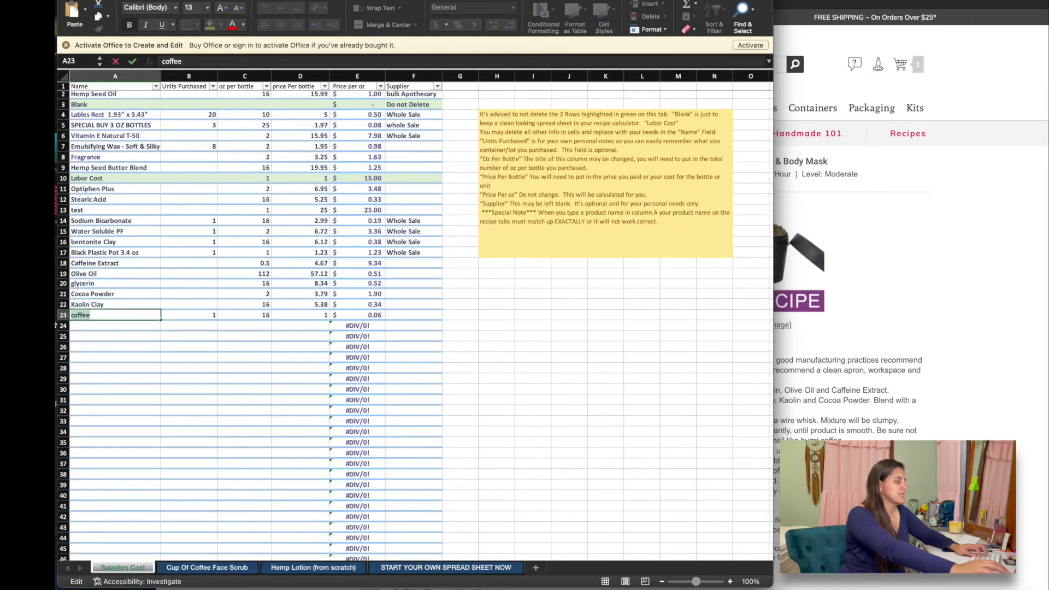
{"action": "left_click", "coordinate": [211, 568]}
{"action": "double_click", "coordinate": [103, 211]}
{"action": "double_click", "coordinate": [103, 212]}
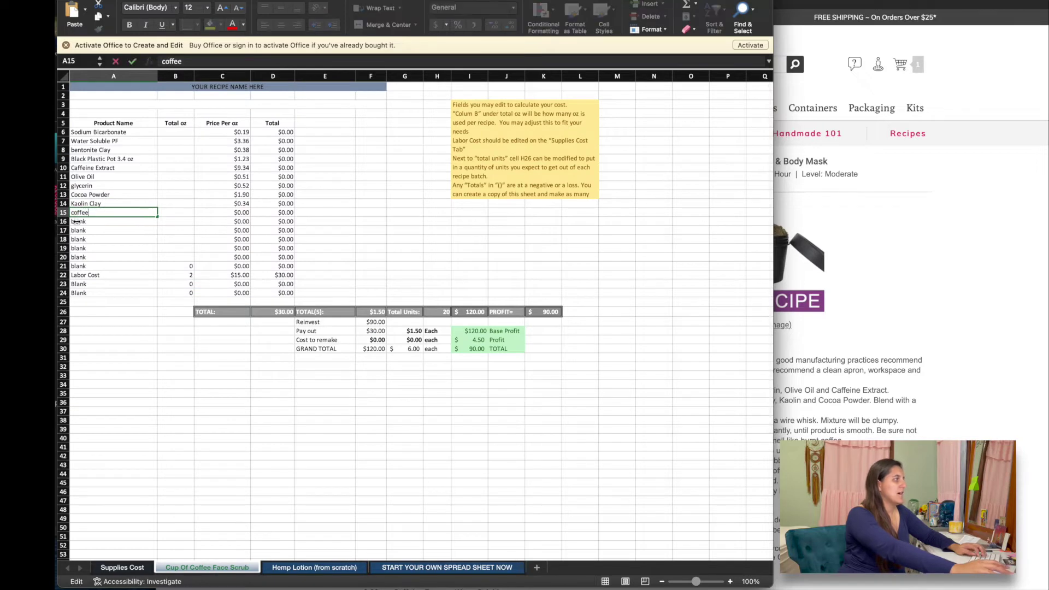
{"action": "key", "text": "super+v"}
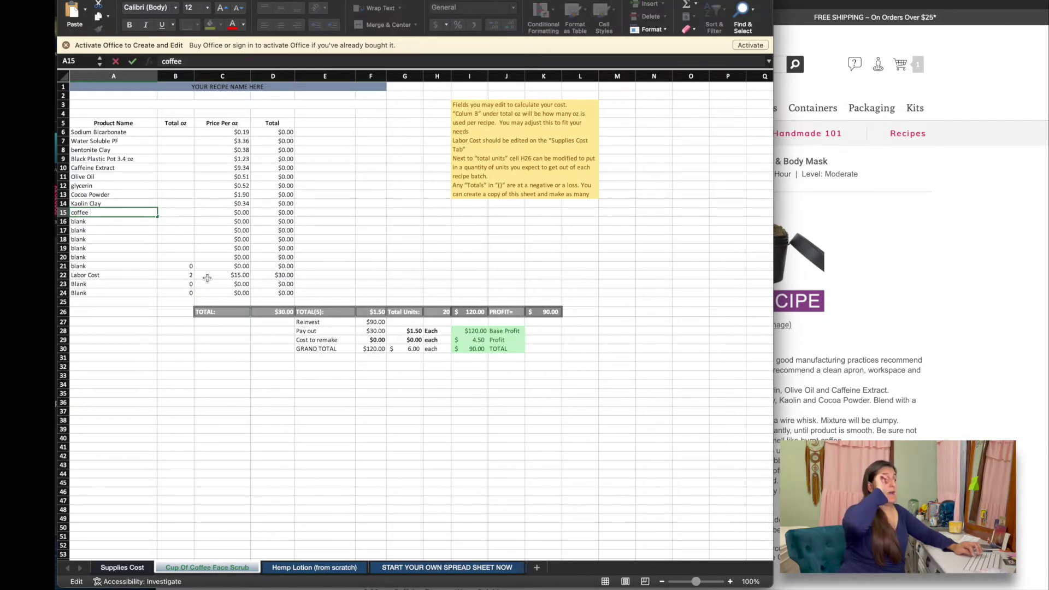
Step: Finish entering coffee in cell A15 of the face scrub sheet
{"action": "key", "text": "Return"}
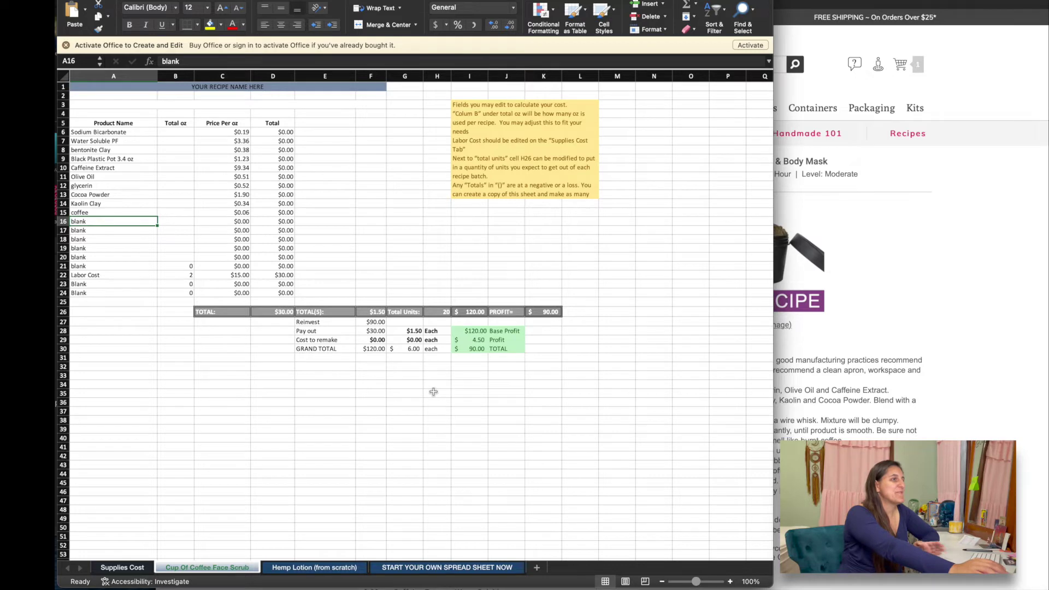
Step: Switch to the browser's Cup O'Coppy recipe, locate bentonite clay in its ingredient amounts, and place the page beside the Excel sheet
{"action": "left_click", "coordinate": [959, 382]}
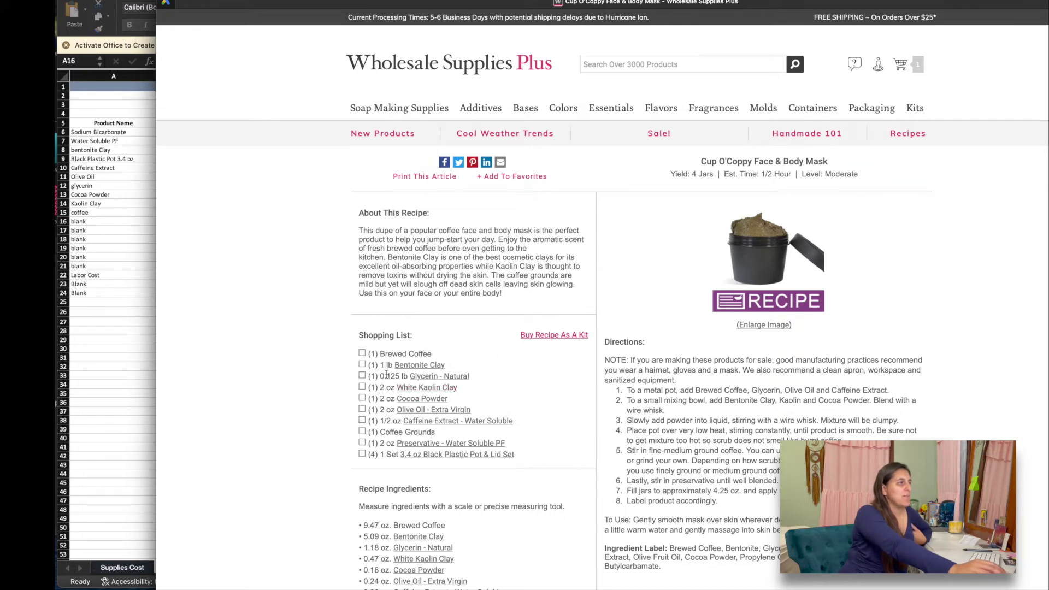
{"action": "left_click_drag", "start_coordinate": [422, 365], "coordinate": [456, 366]}
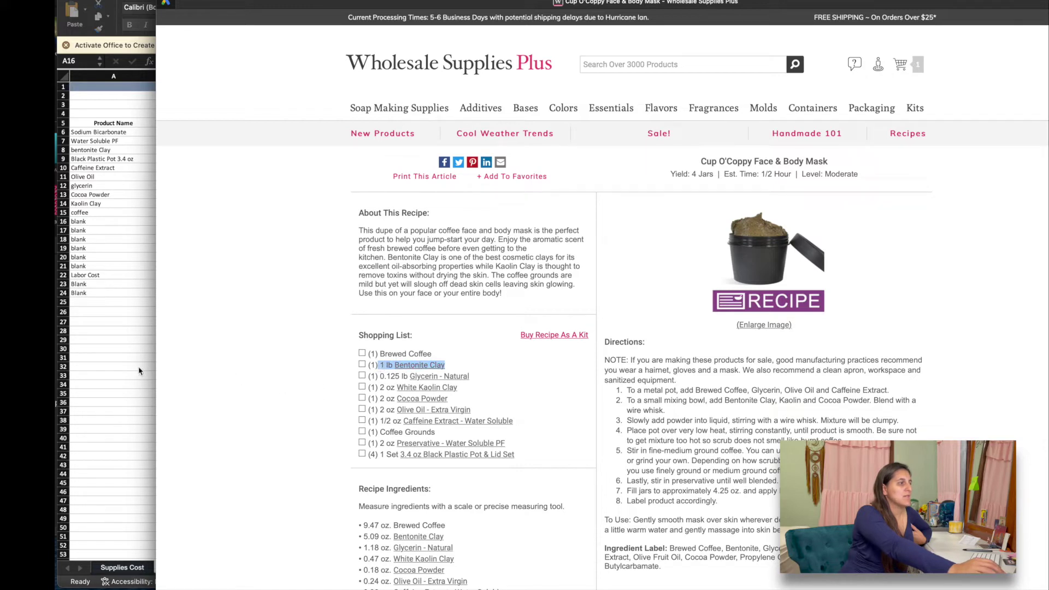
{"action": "left_click", "coordinate": [364, 536]}
{"action": "left_click_drag", "start_coordinate": [368, 535], "coordinate": [456, 536]}
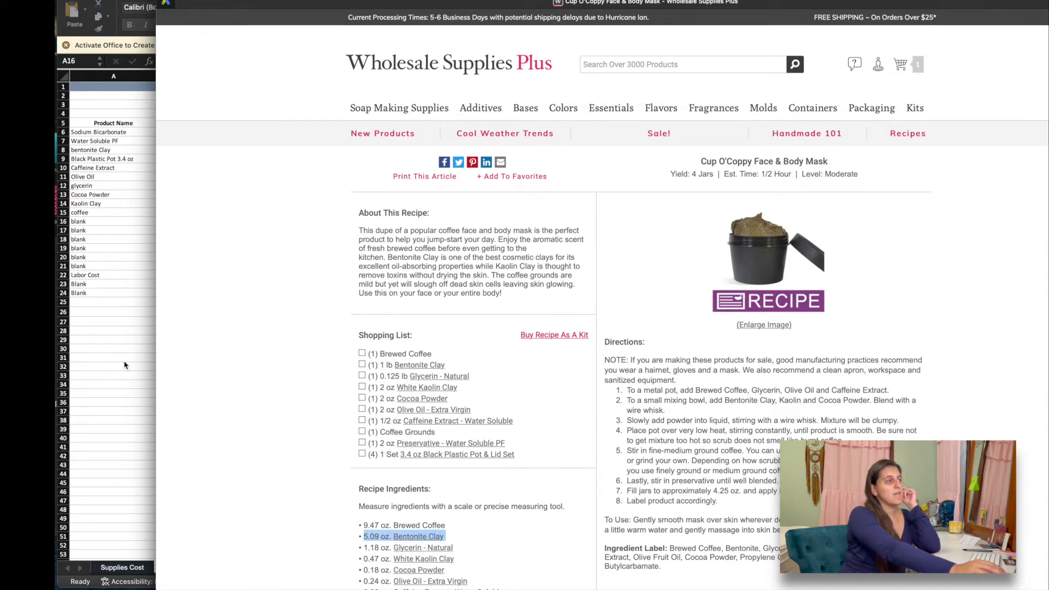
{"action": "scroll", "coordinate": [509, 433], "scroll_direction": "down", "scroll_amount": 4}
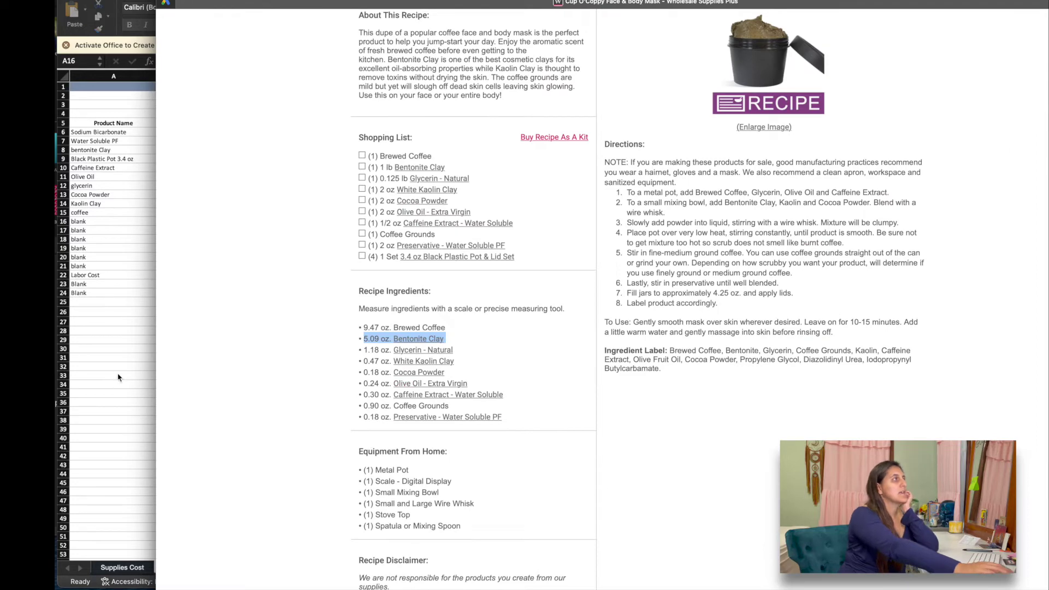
{"action": "left_click_drag", "start_coordinate": [364, 2], "coordinate": [808, 2]}
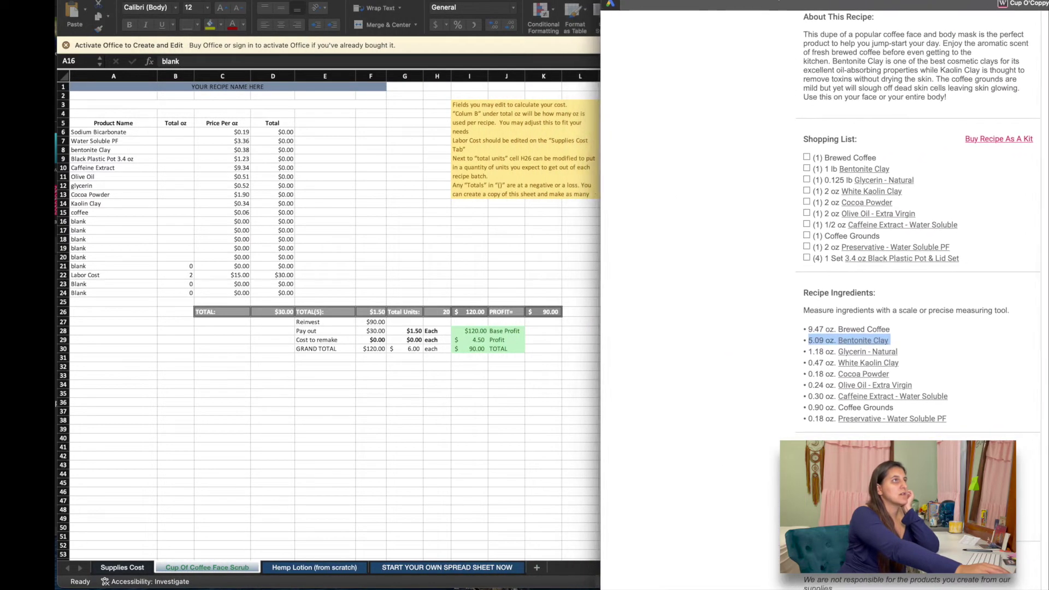
{"action": "left_click", "coordinate": [274, 432]}
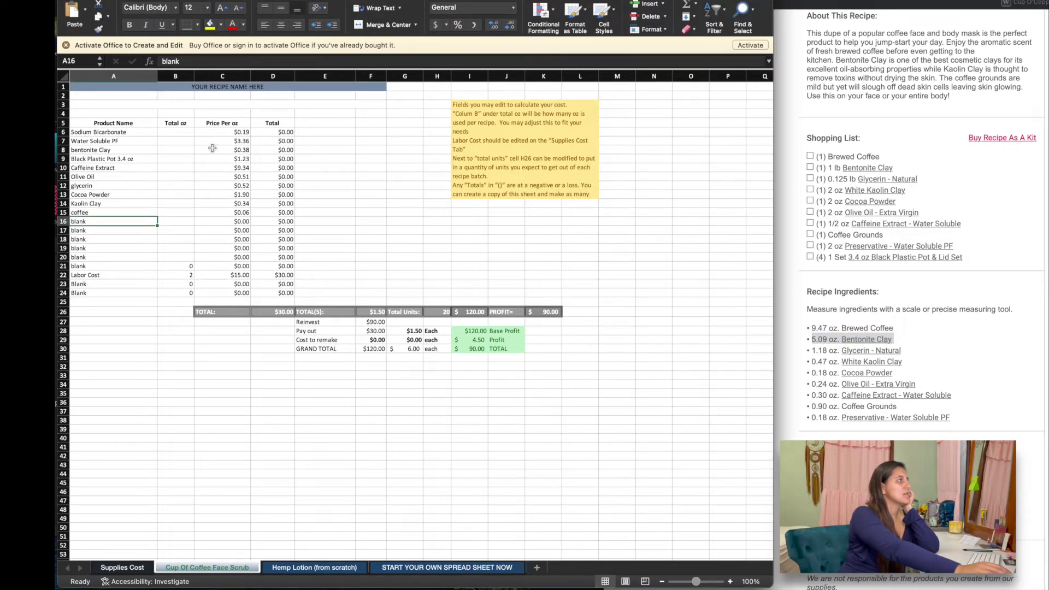
{"action": "left_click", "coordinate": [167, 145]}
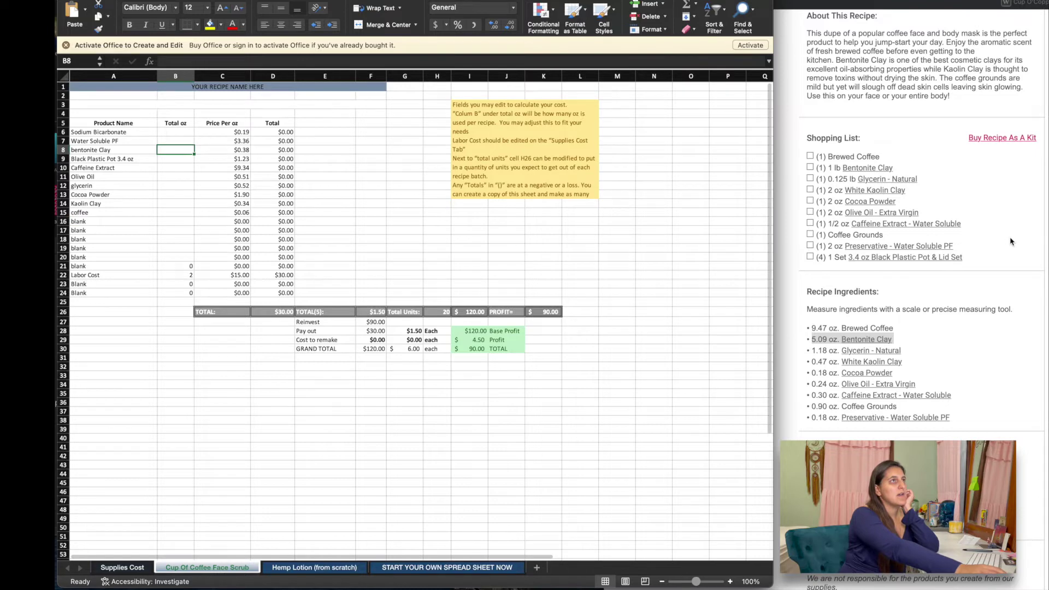
Step: Copy the recipe title from the browser page and search Wholesale Supplies Plus for "Cup O'Coppy Face & Body Mask"
{"action": "left_click_drag", "start_coordinate": [1009, 3], "coordinate": [523, 0]}
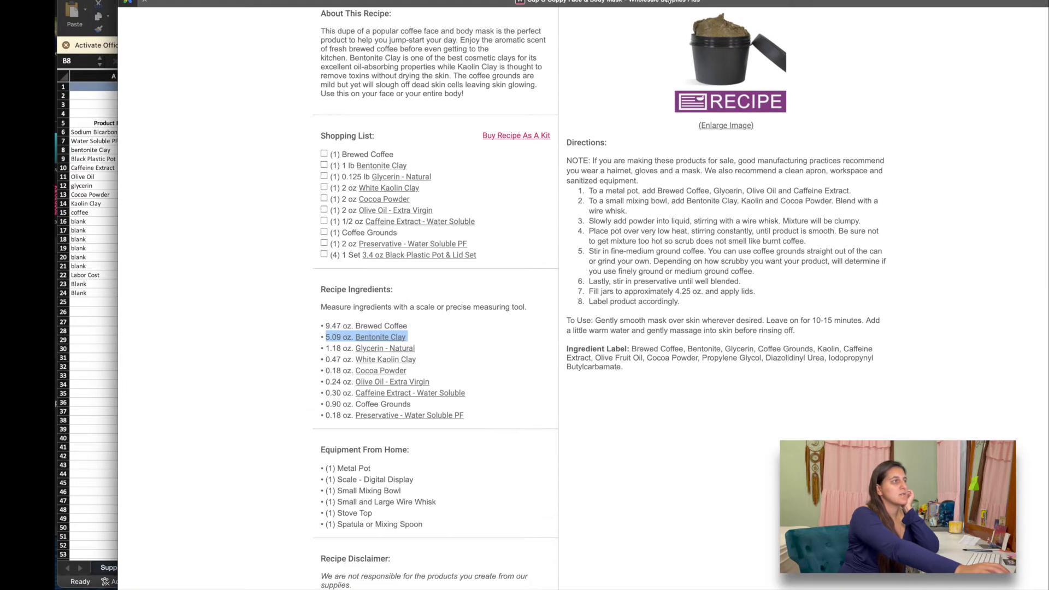
{"action": "scroll", "coordinate": [623, 400], "scroll_direction": "up", "scroll_amount": 4}
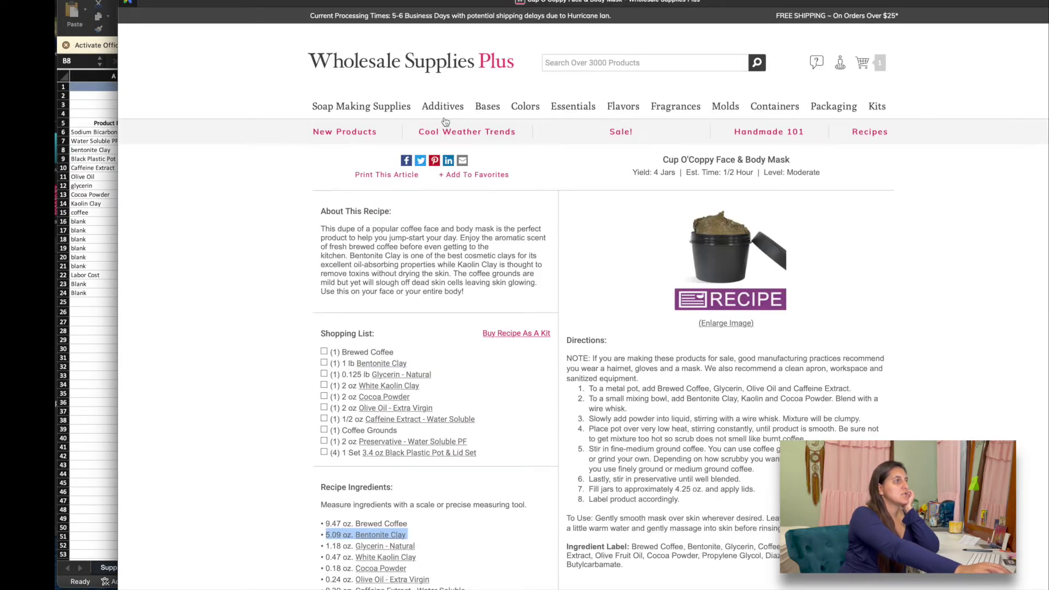
{"action": "left_click_drag", "start_coordinate": [791, 160], "coordinate": [665, 159]}
{"action": "right_click", "coordinate": [667, 158]}
{"action": "left_click", "coordinate": [688, 210]}
{"action": "left_click", "coordinate": [603, 67]}
{"action": "right_click", "coordinate": [595, 59]}
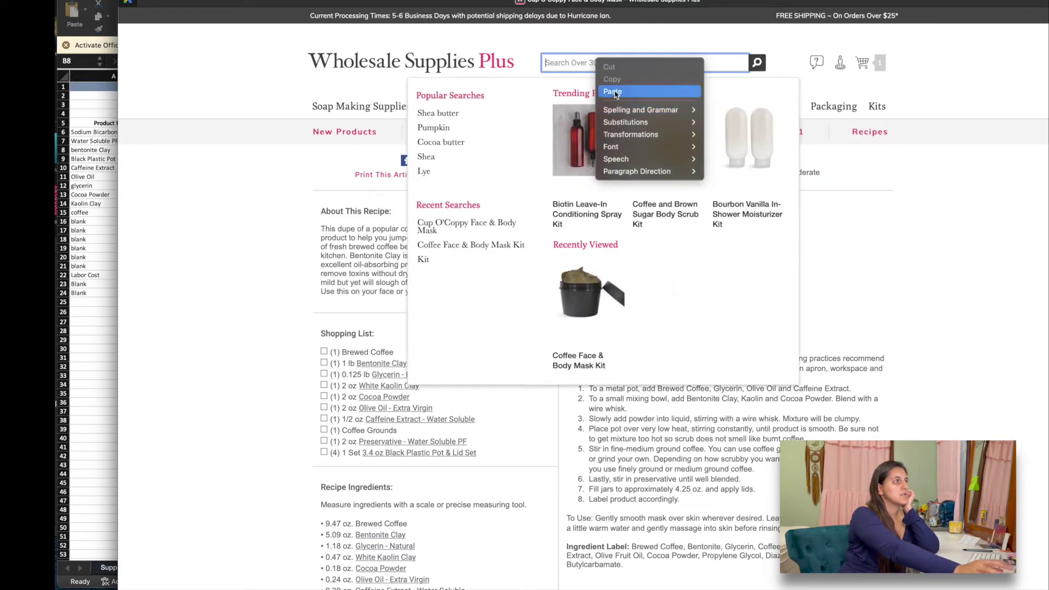
{"action": "left_click", "coordinate": [610, 91]}
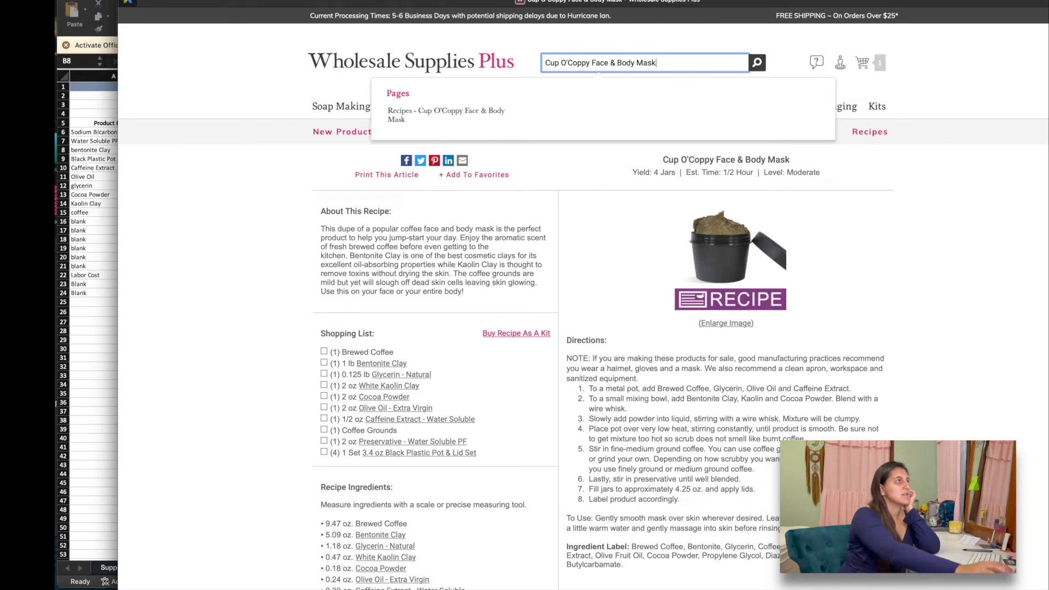
{"action": "key", "text": "Return"}
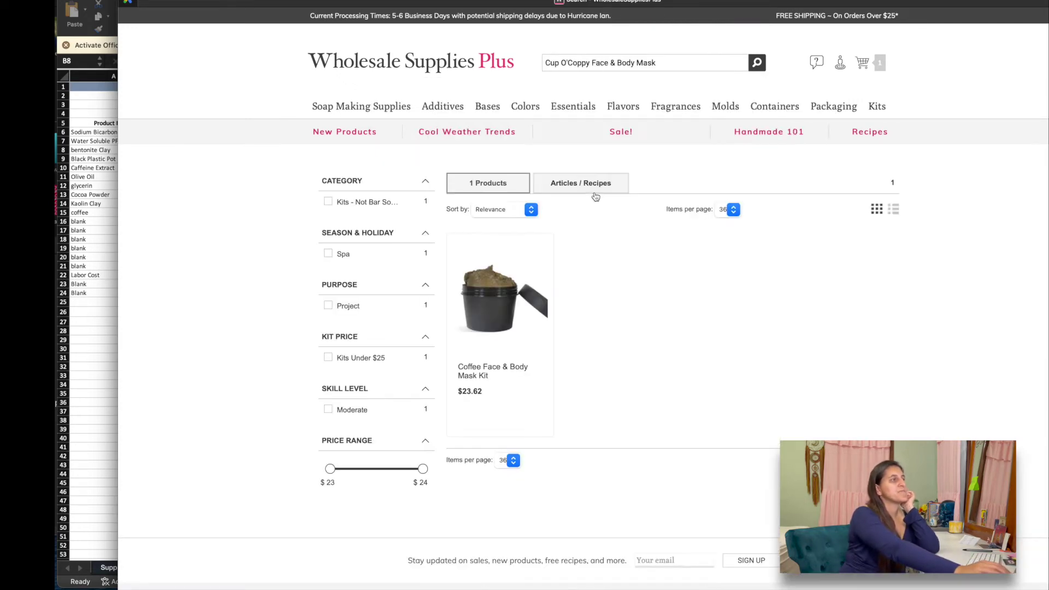
Step: Open the Coffee Face & Body Mask Kit, follow its linked Cup O'Coppy recipe, and view the recipe ingredients
{"action": "left_click", "coordinate": [472, 393]}
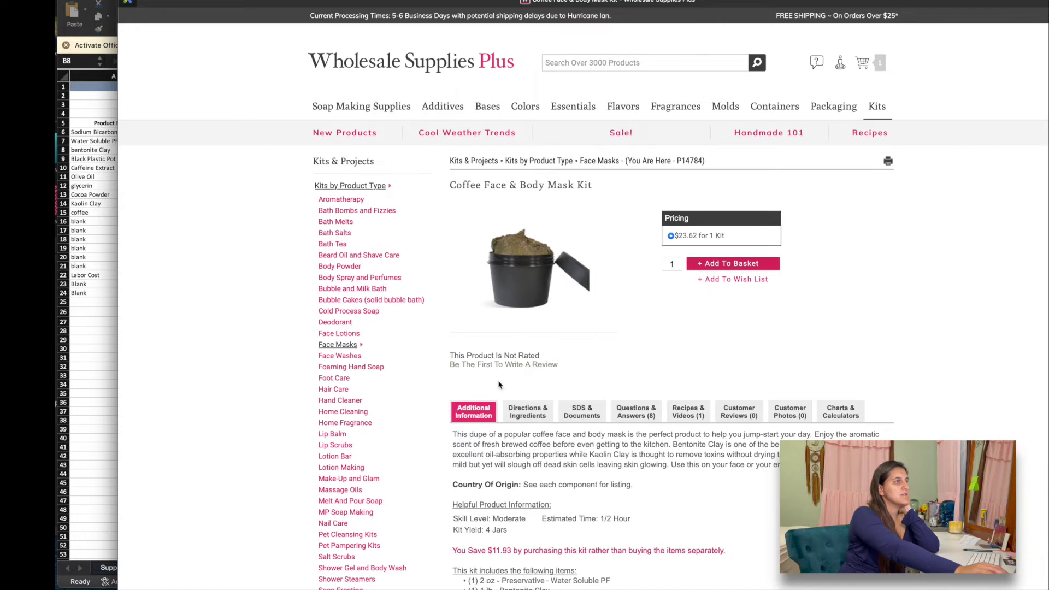
{"action": "scroll", "coordinate": [864, 408], "scroll_direction": "down", "scroll_amount": 3}
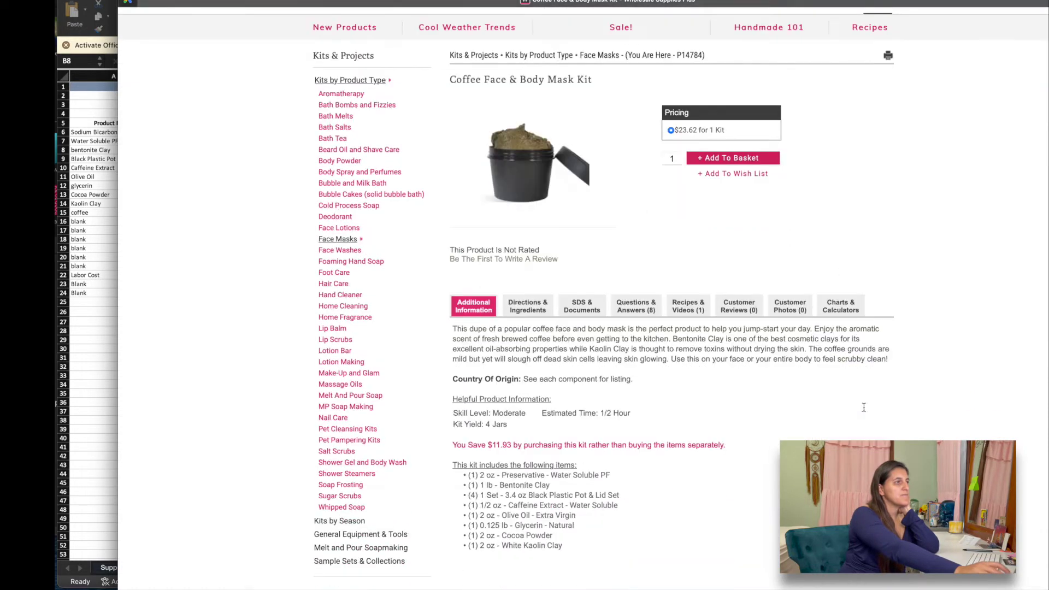
{"action": "left_click", "coordinate": [683, 311]}
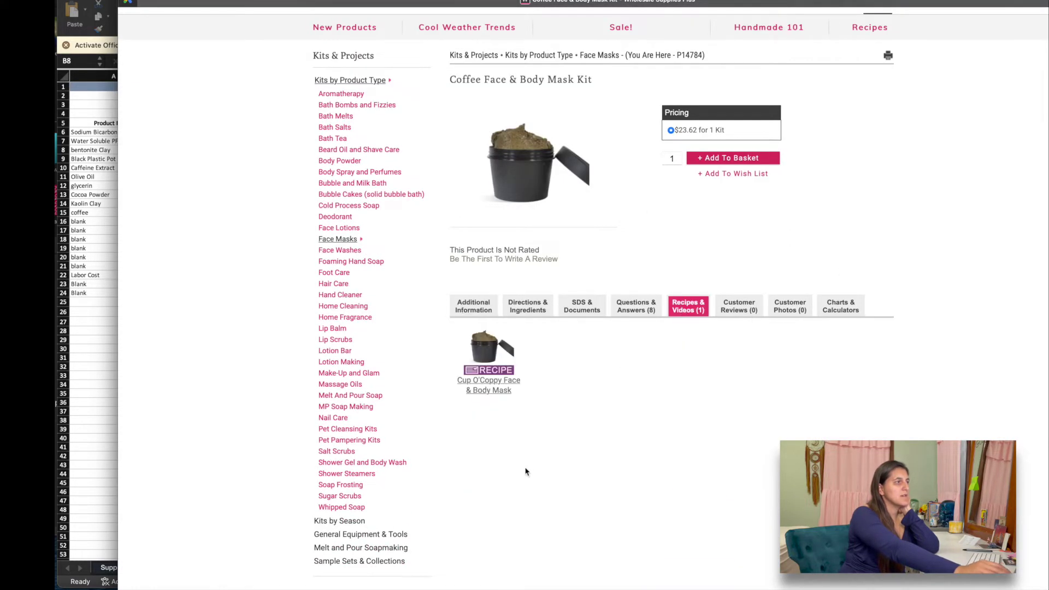
{"action": "left_click", "coordinate": [486, 394]}
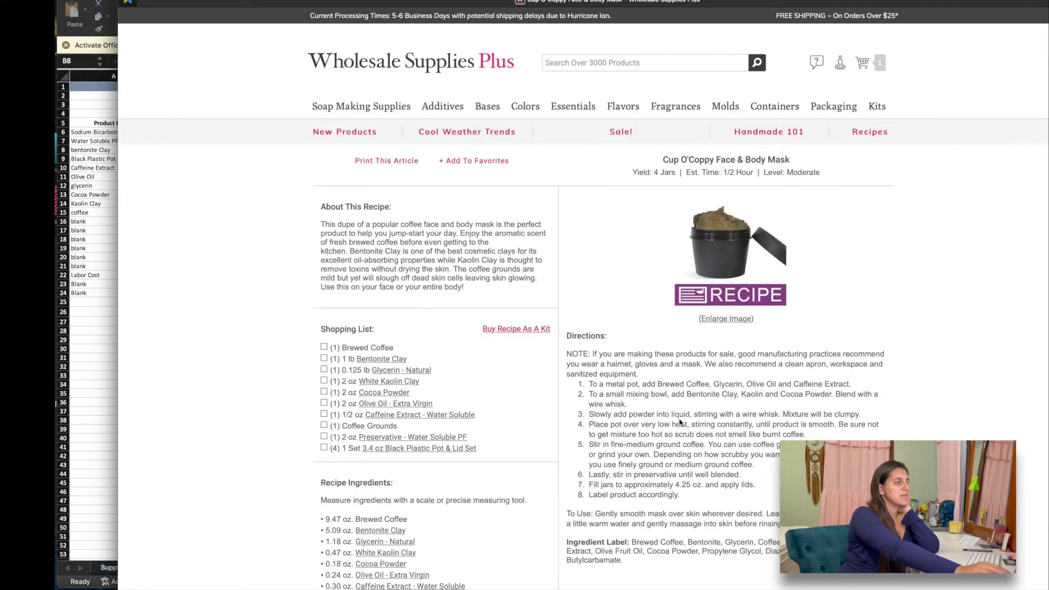
{"action": "scroll", "coordinate": [662, 431], "scroll_direction": "down", "scroll_amount": 4}
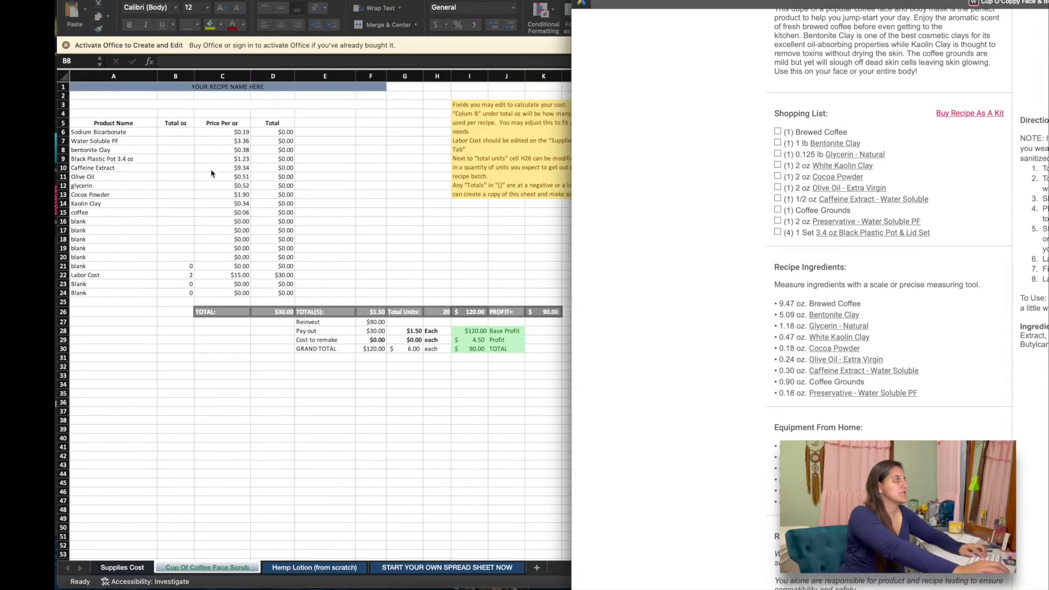
Step: Switch to Excel and replace Sodium Bicarbonate in cell A6 of the face scrub sheet with blank
{"action": "left_click", "coordinate": [175, 143]}
{"action": "left_click", "coordinate": [174, 131]}
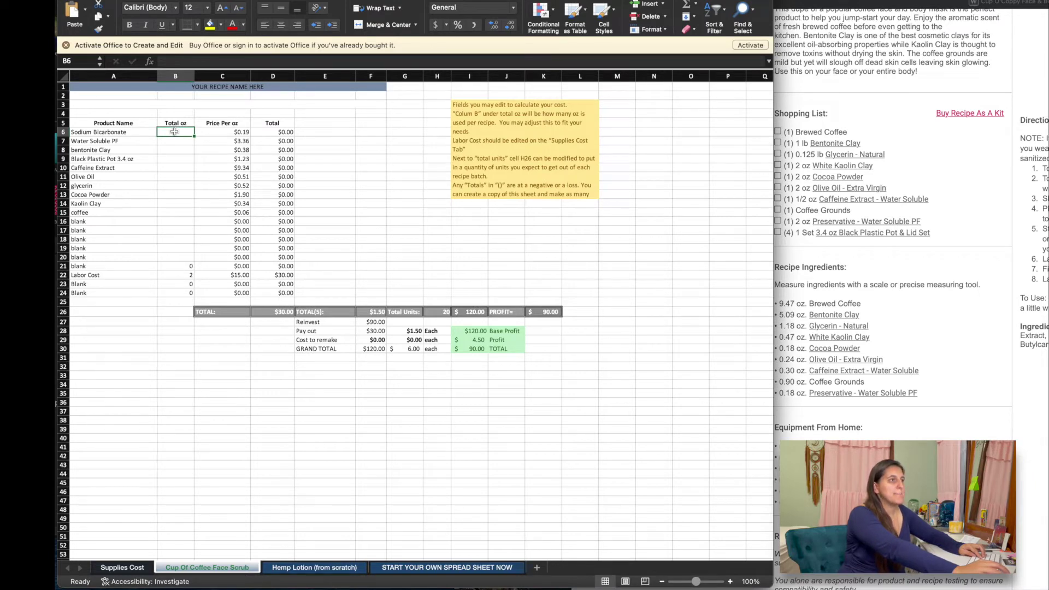
{"action": "left_click", "coordinate": [775, 421]}
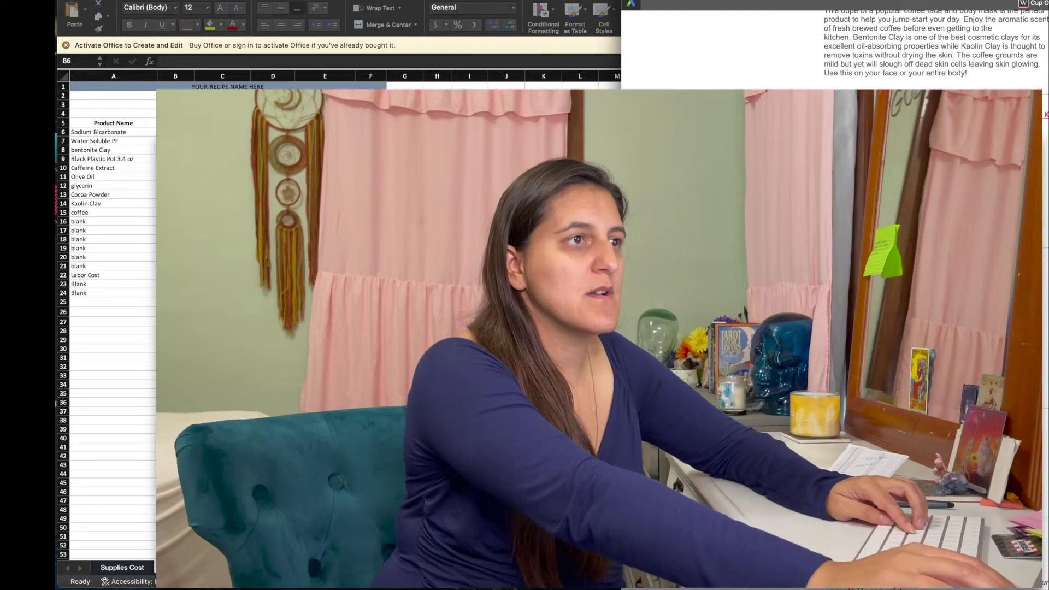
{"action": "left_click_drag", "start_coordinate": [109, 132], "coordinate": [109, 211]}
{"action": "key", "text": "ctrl+c"}
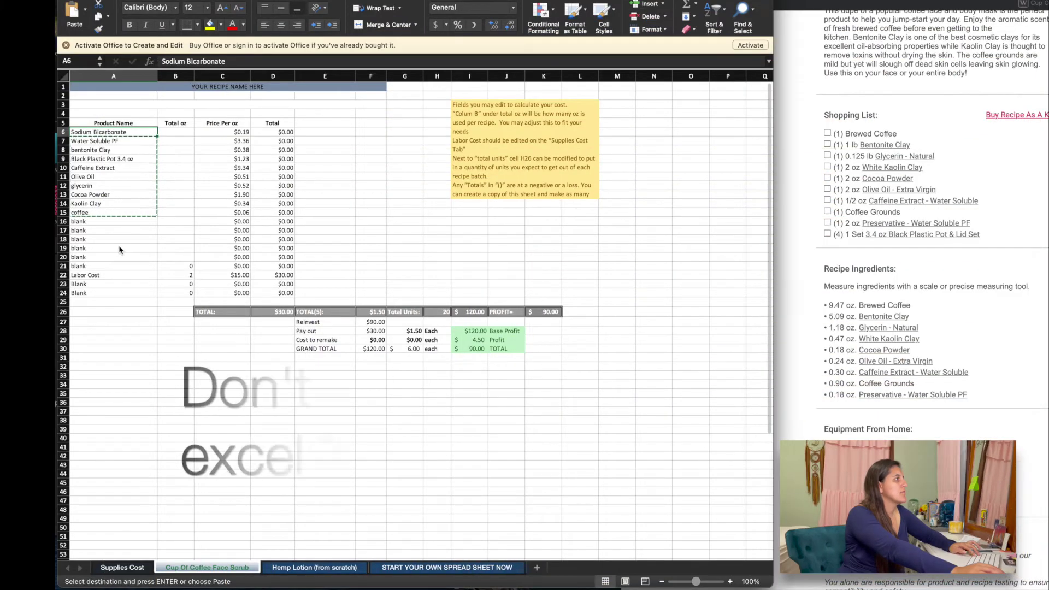
{"action": "double_click", "coordinate": [103, 132]}
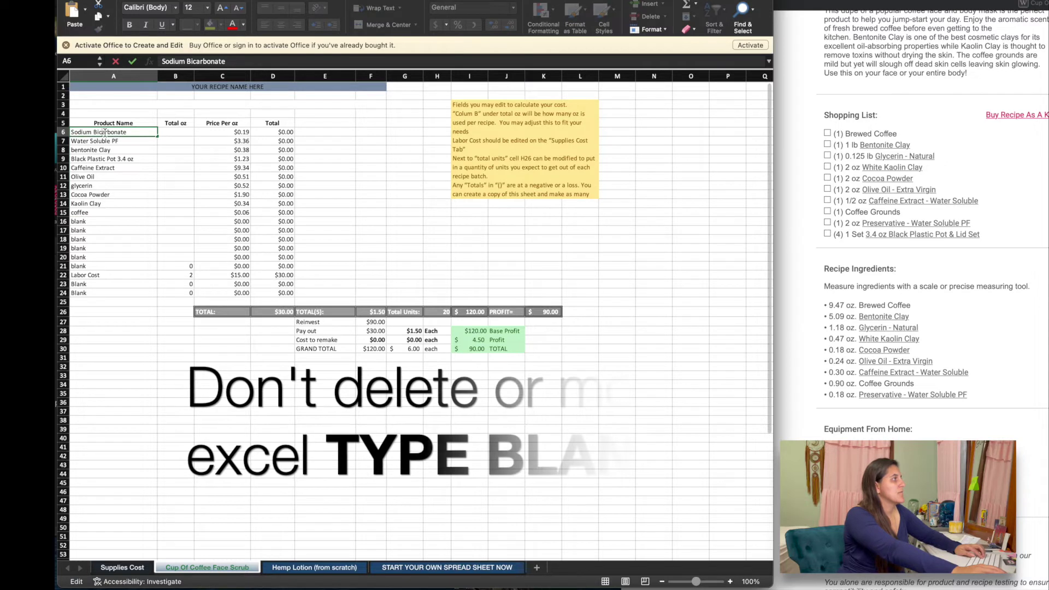
{"action": "triple_click", "coordinate": [112, 132]}
{"action": "type", "text": "bla"}
{"action": "key", "text": "Down"}
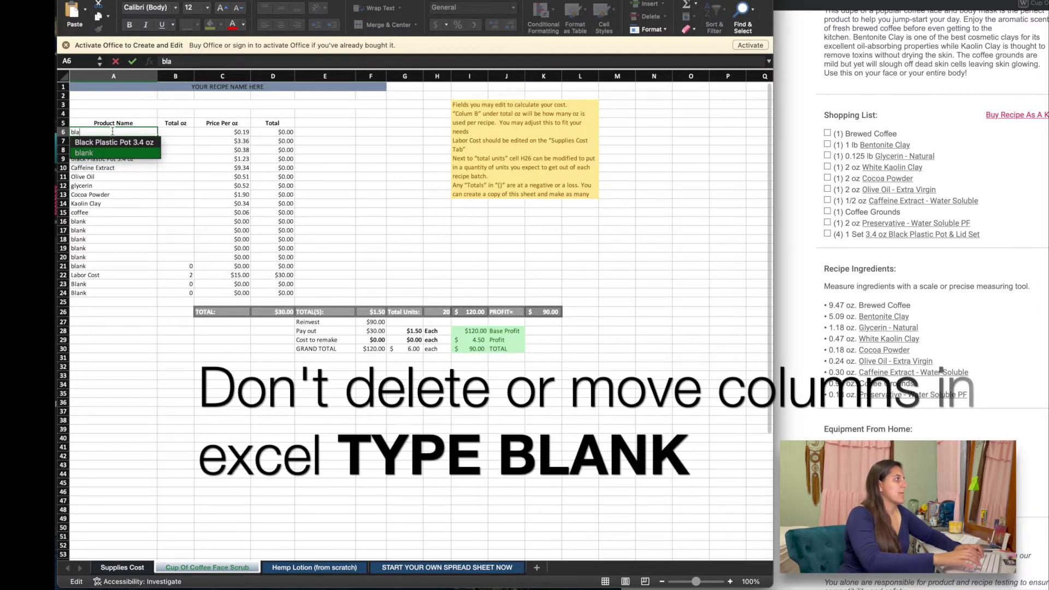
{"action": "key", "text": "Return"}
Step: Set the Total oz for Water Soluble PF in cell B7 to 0.18
{"action": "left_click", "coordinate": [152, 170]}
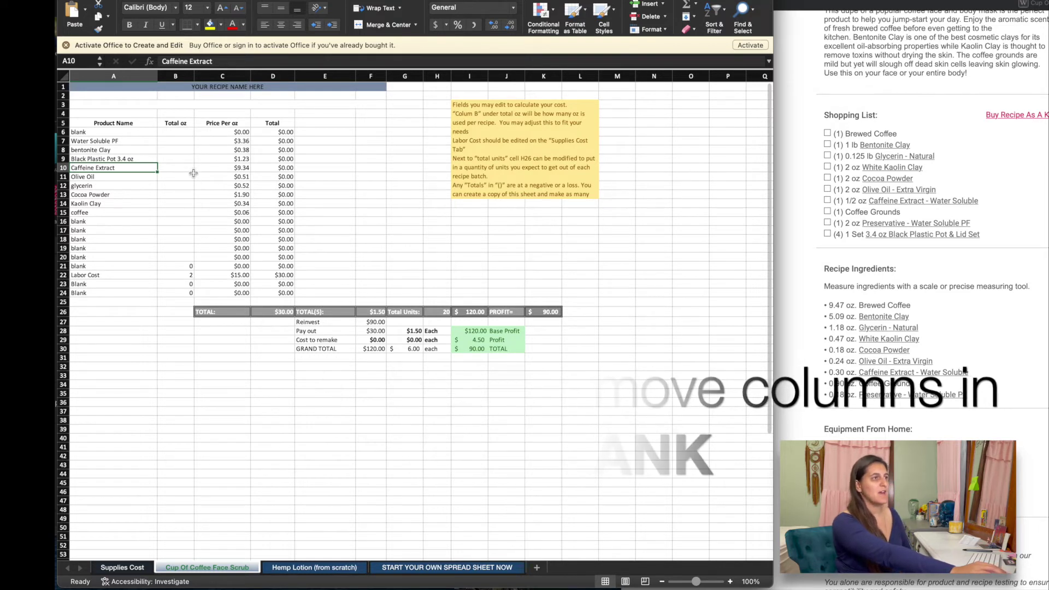
{"action": "left_click", "coordinate": [181, 142]}
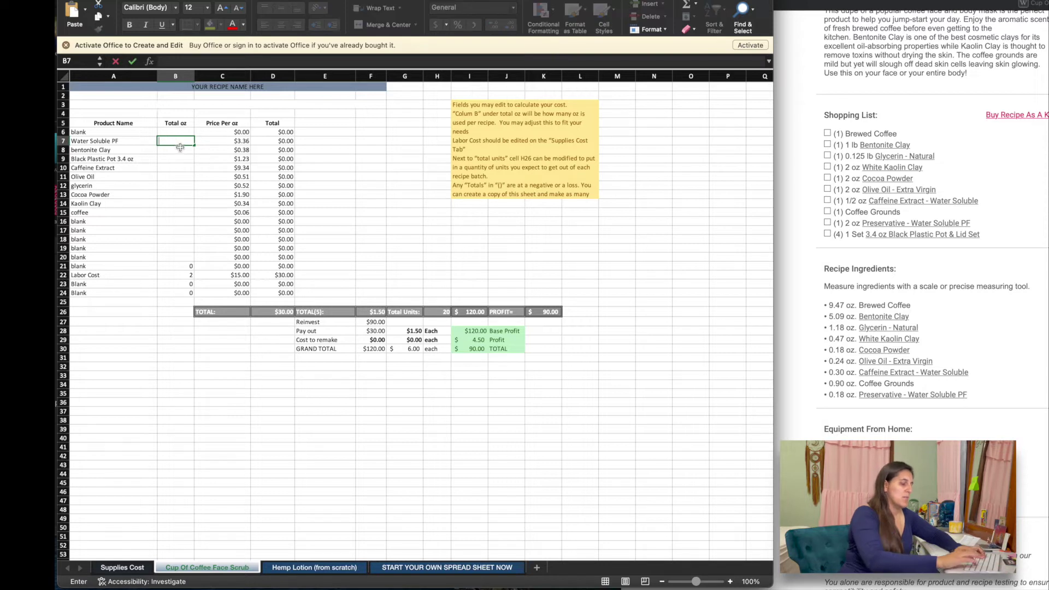
{"action": "type", "text": "18"}
{"action": "key", "text": "Return"}
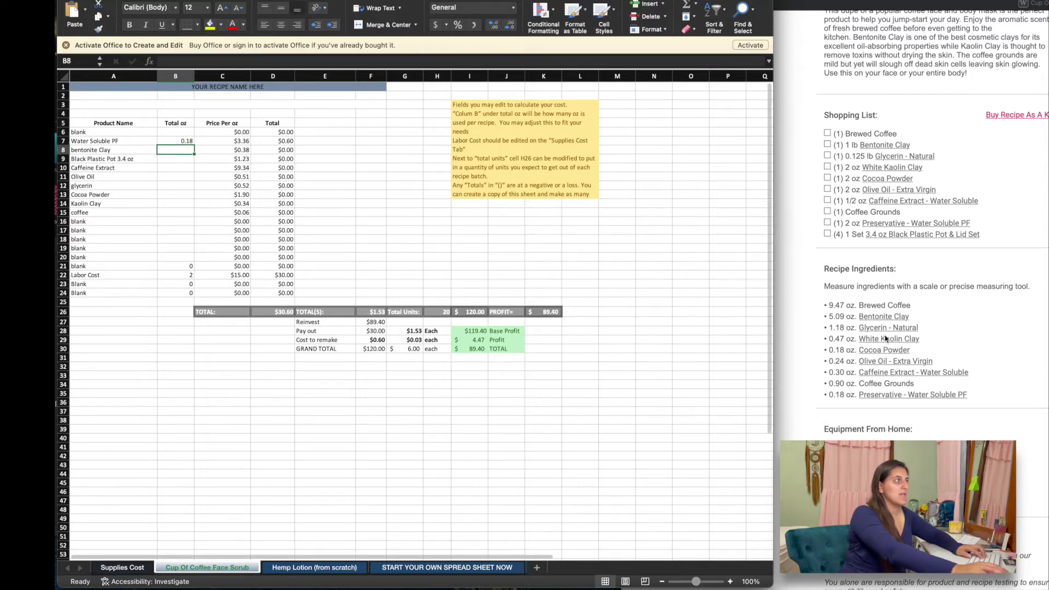
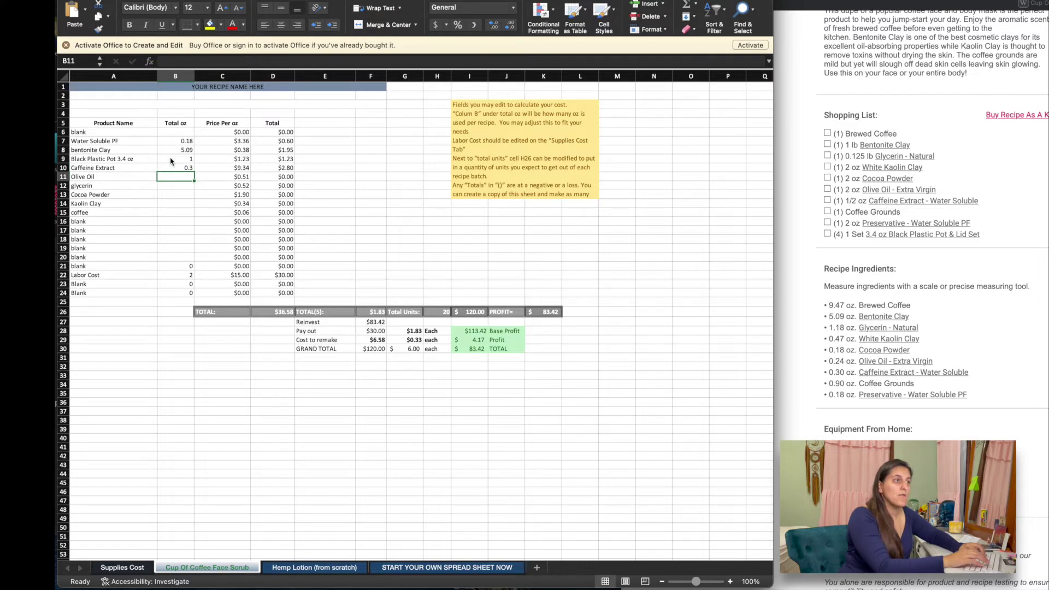
Step: Enter the Total oz amounts for Olive Oil as 0.24 and glycerin as 1.18 in cells B11 and B12
{"action": "type", "text": ".2"}
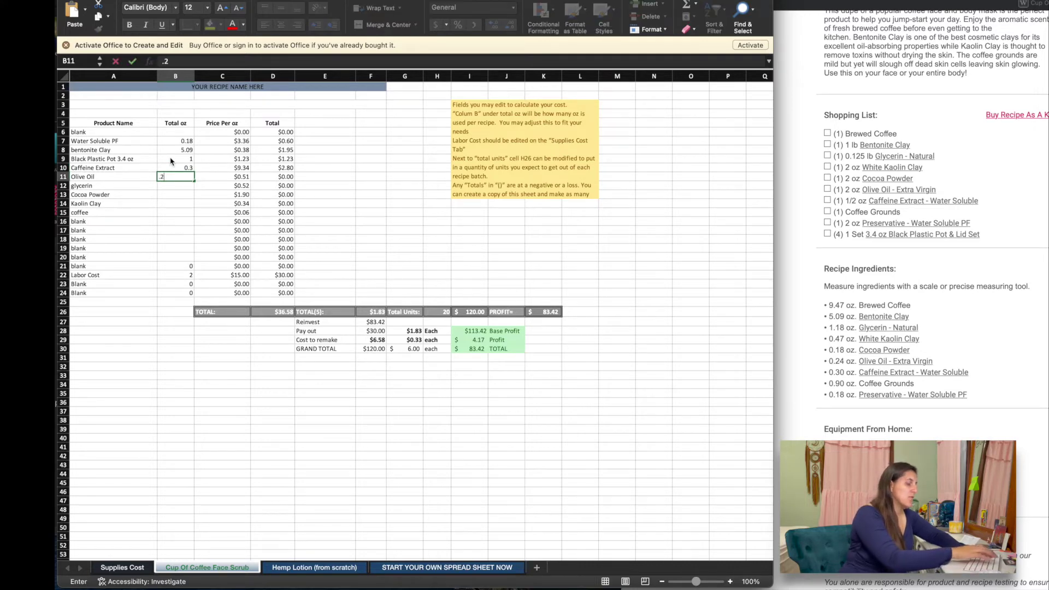
{"action": "type", "text": "4"}
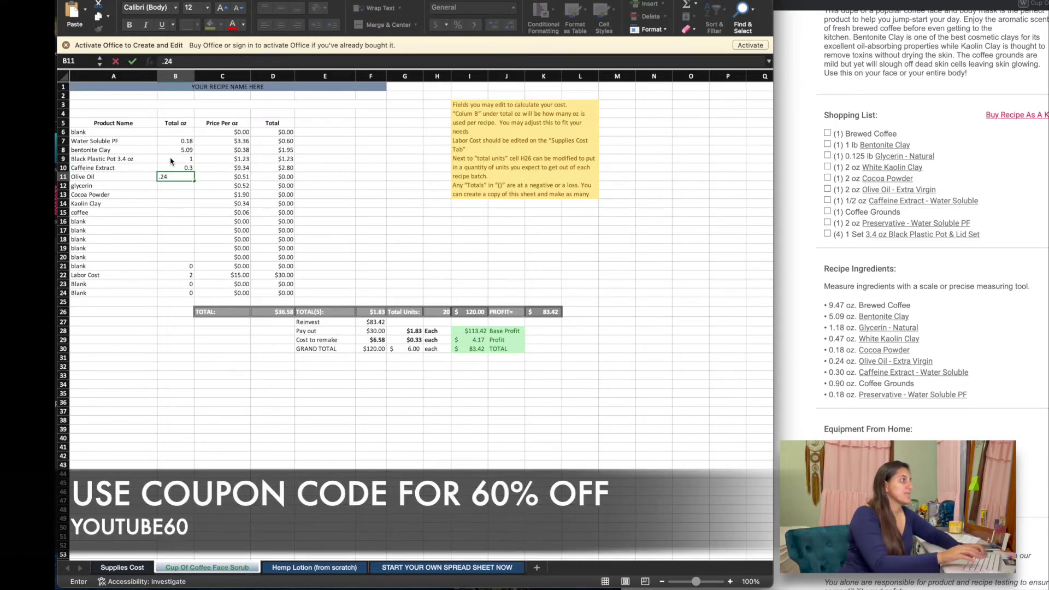
{"action": "key", "text": "Return"}
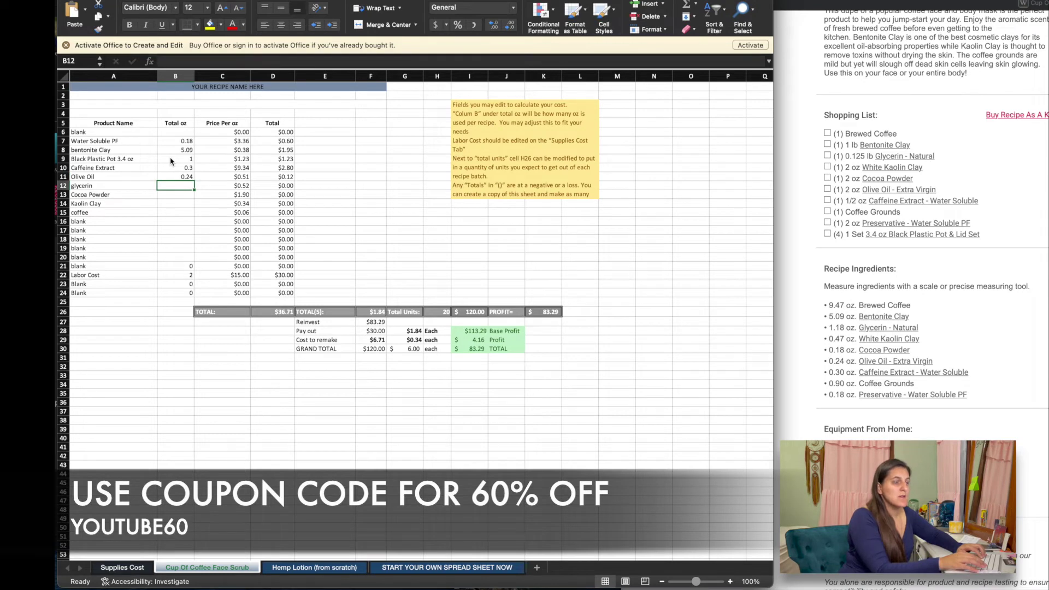
{"action": "type", "text": "1.1"}
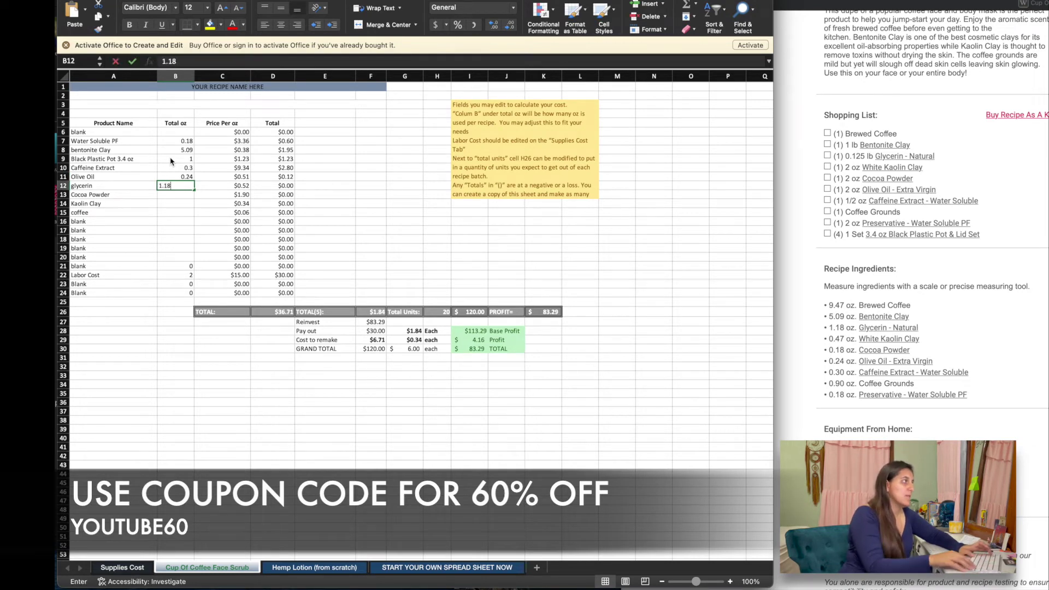
{"action": "type", "text": "8"}
{"action": "key", "text": "Return"}
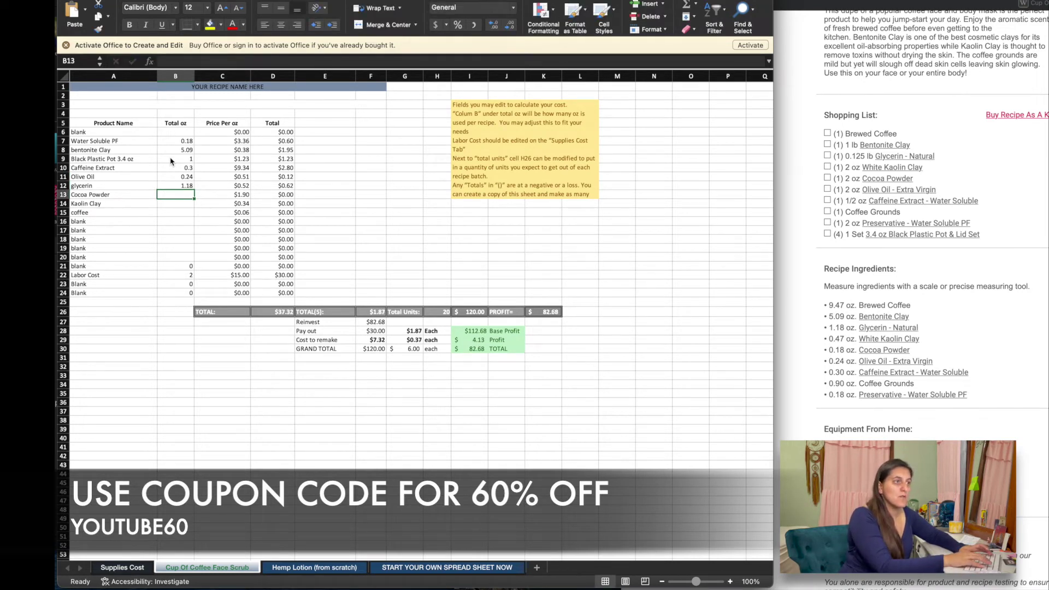
Step: Enter the Total oz amounts for Cocoa Powder as 0.18 and Kaolin Clay as 0.47 in cells B13 and B14
{"action": "type", "text": ".18"}
{"action": "key", "text": "Return"}
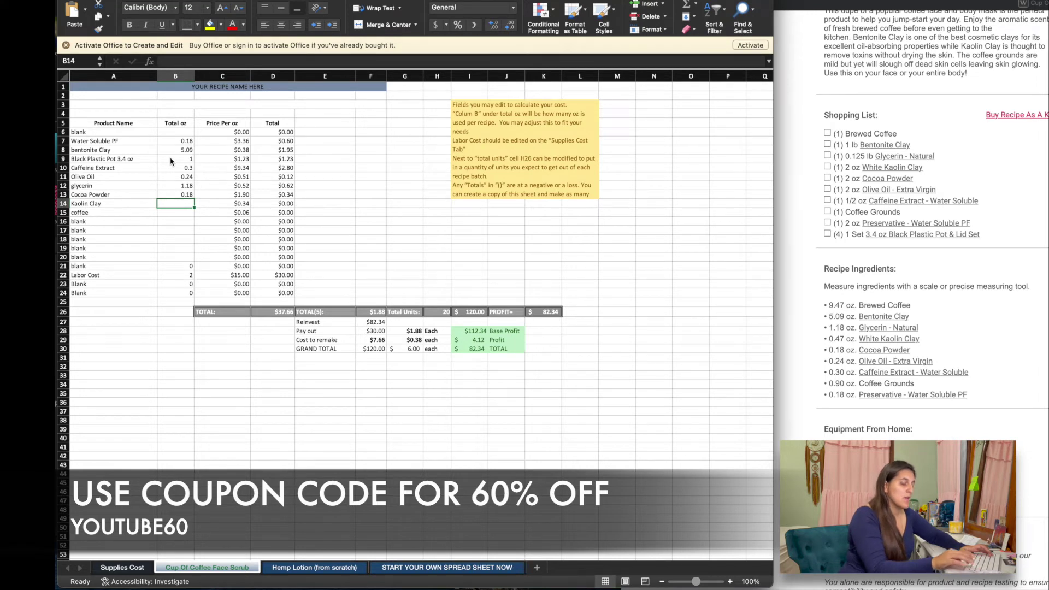
{"action": "type", "text": ".47"}
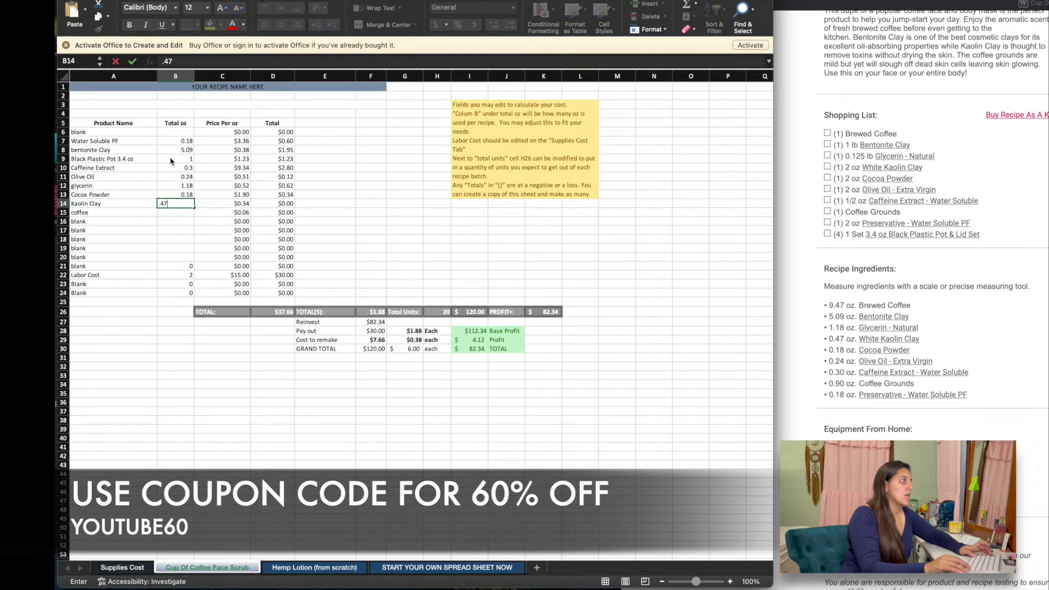
{"action": "key", "text": "Return"}
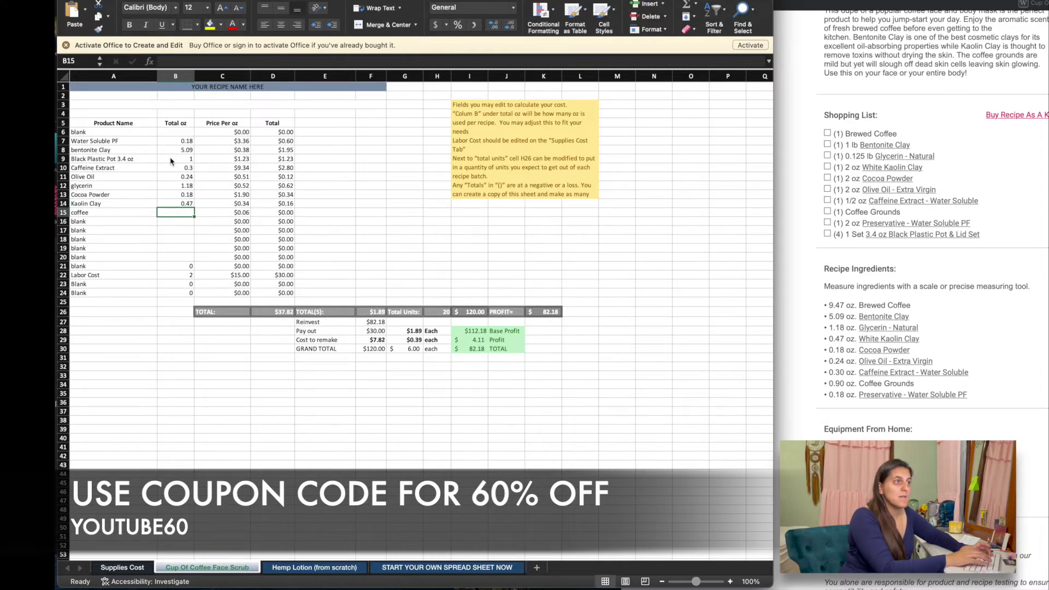
Step: Set the Total oz for coffee in cell B15 to 9.47 and highlight the completed ingredient rows for review
{"action": "type", "text": "9.47"}
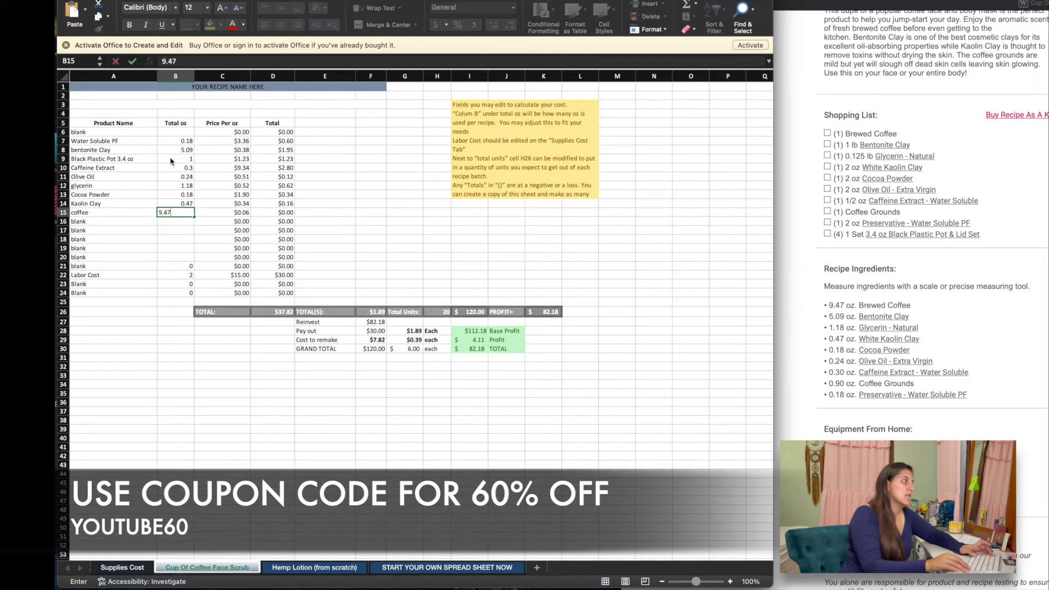
{"action": "key", "text": "Return"}
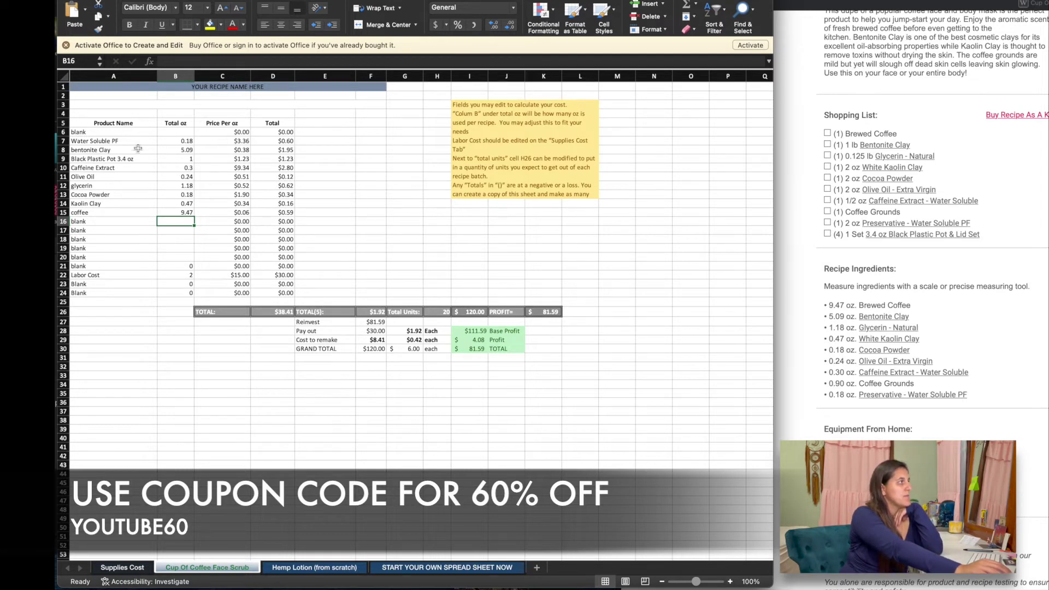
{"action": "left_click_drag", "start_coordinate": [80, 140], "coordinate": [174, 212]}
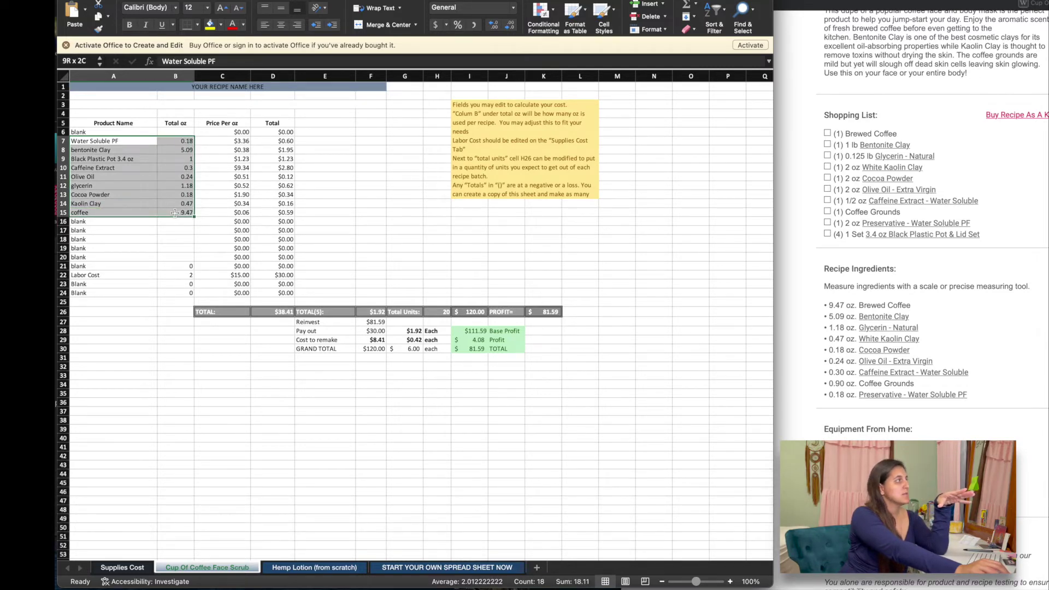
{"action": "left_click_drag", "start_coordinate": [176, 213], "coordinate": [212, 211]}
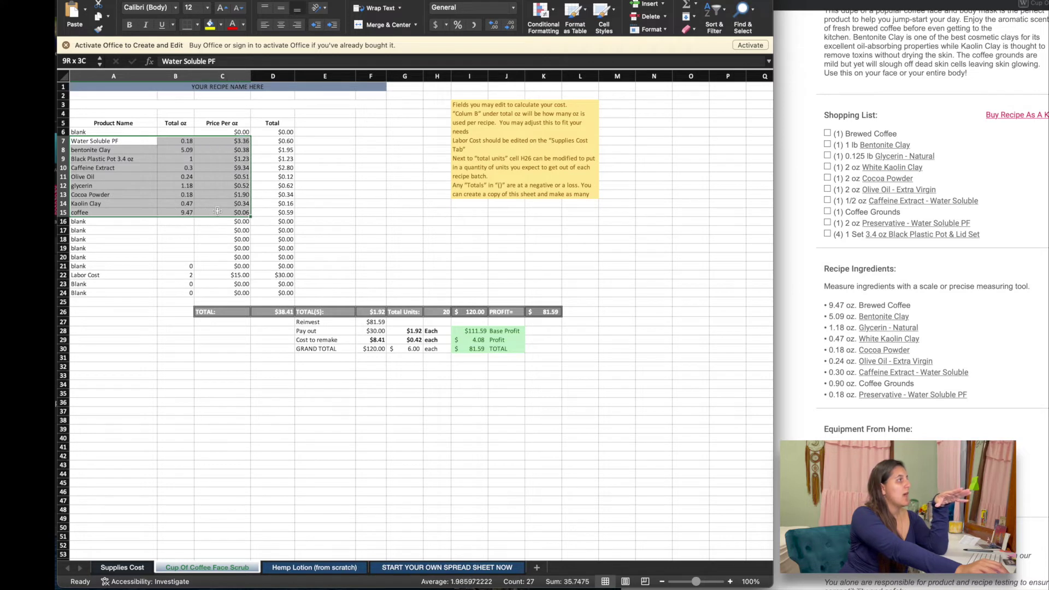
{"action": "left_click_drag", "start_coordinate": [217, 211], "coordinate": [218, 210]}
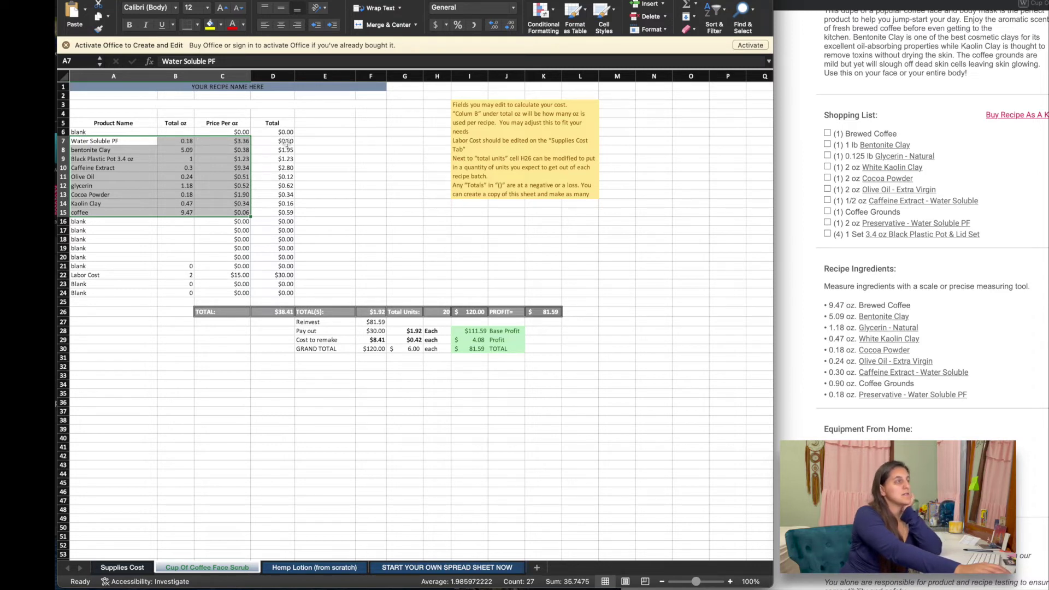
{"action": "left_click", "coordinate": [65, 140]}
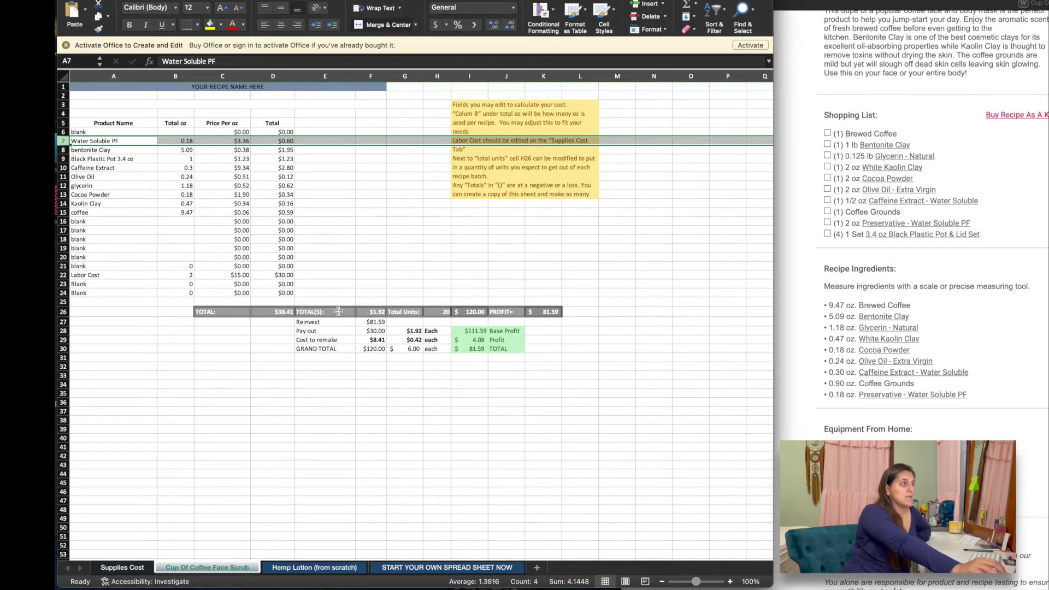
Step: Set the Total Units in cell H26 to 4
{"action": "left_click_drag", "start_coordinate": [540, 359], "coordinate": [227, 303]}
{"action": "left_click", "coordinate": [393, 421]}
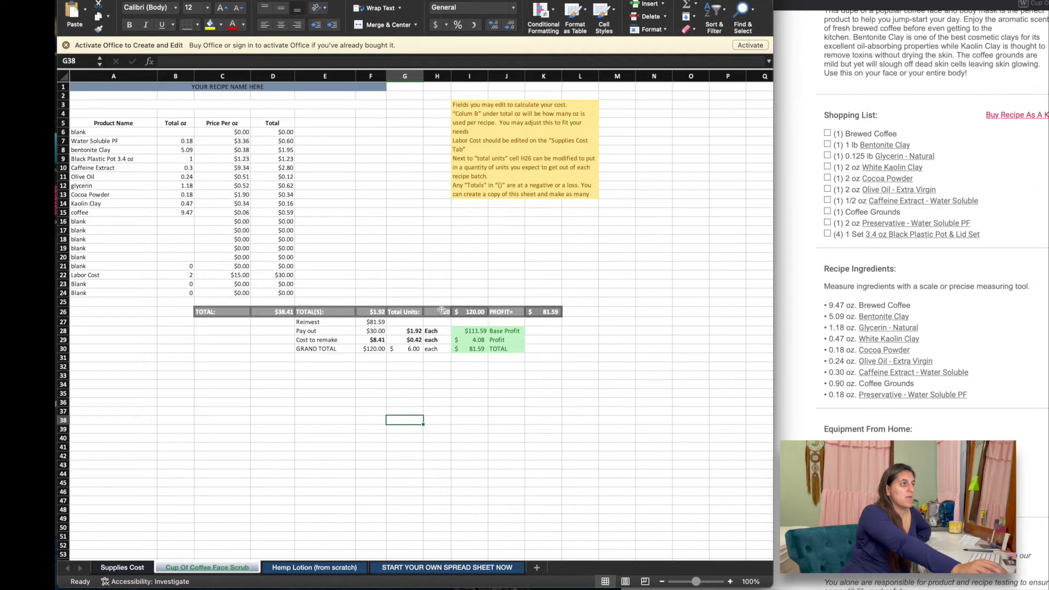
{"action": "left_click", "coordinate": [442, 310]}
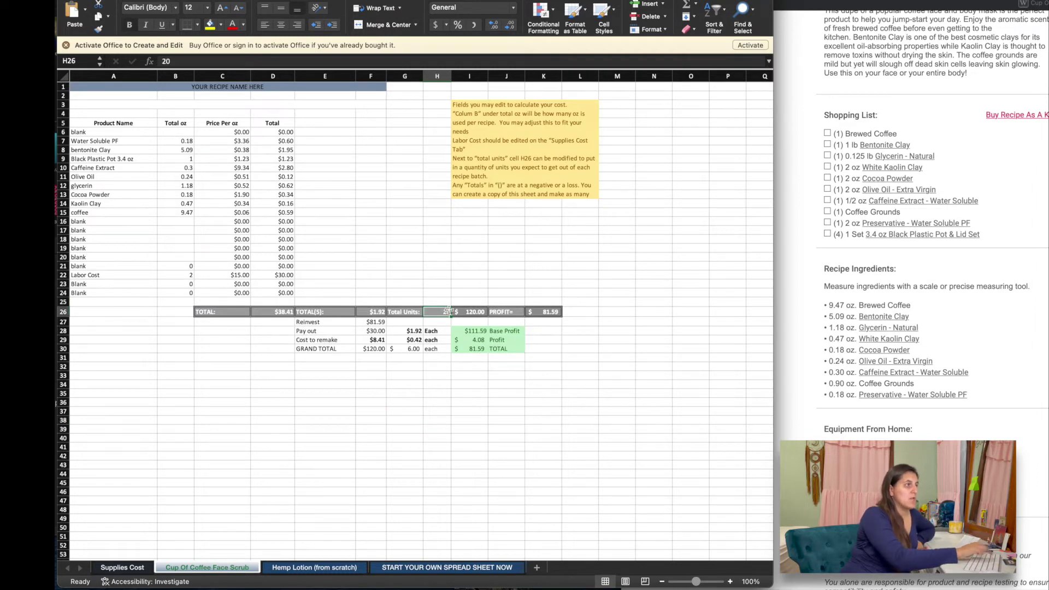
{"action": "type", "text": "4"}
{"action": "key", "text": "Return"}
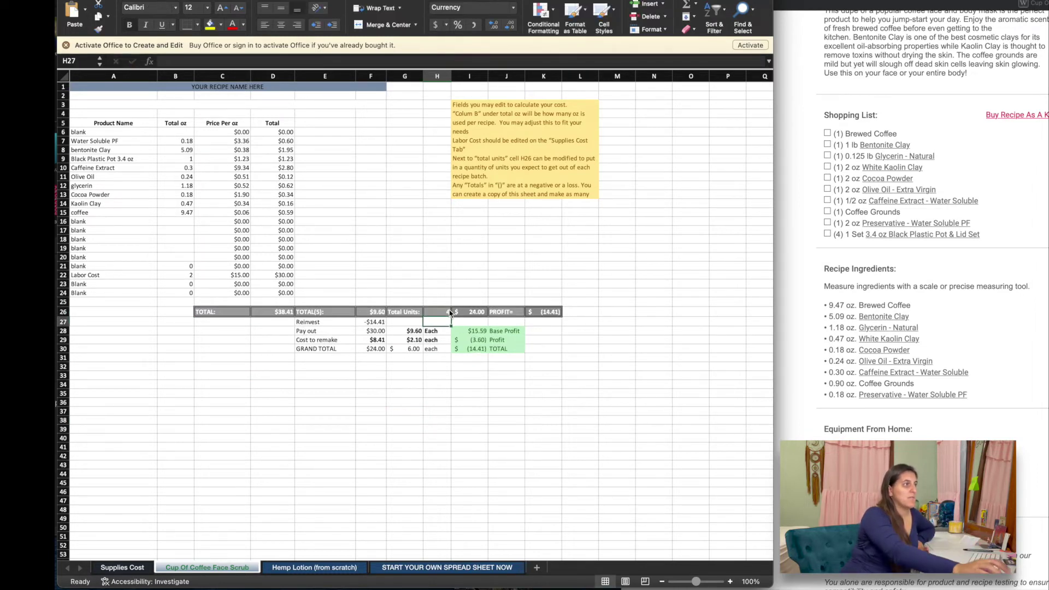
Step: Check the profit cell K26 and try unit prices of 9 and then 10 in cell G30
{"action": "left_click", "coordinate": [544, 312]}
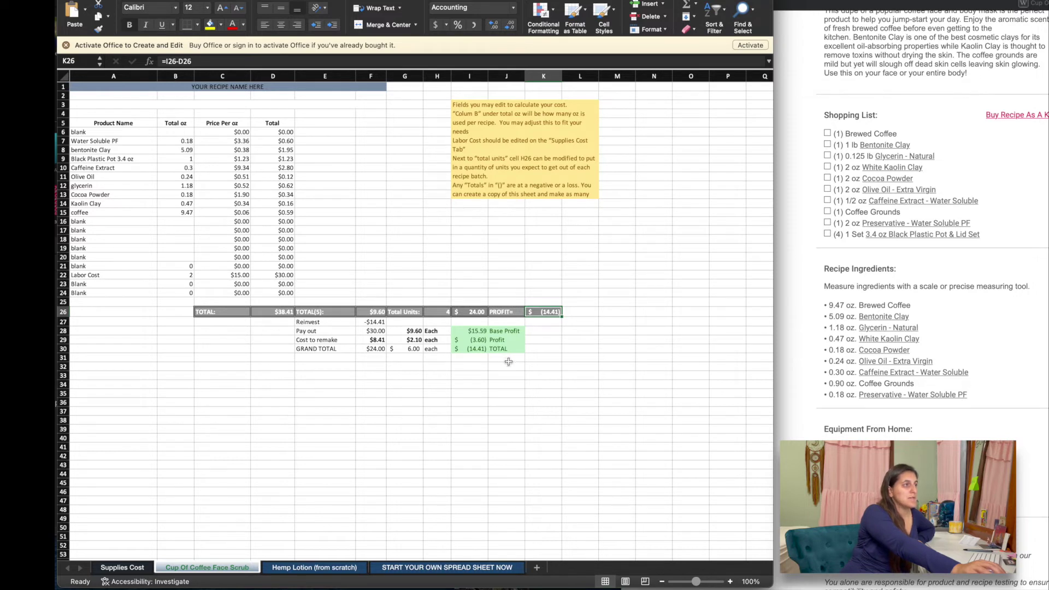
{"action": "left_click", "coordinate": [409, 351]}
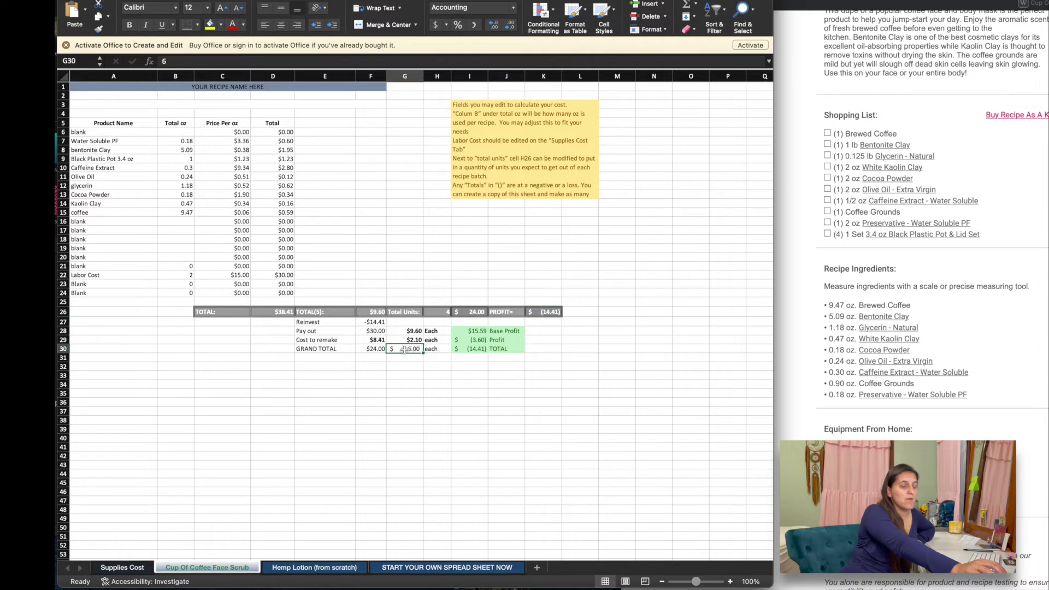
{"action": "double_click", "coordinate": [408, 349]}
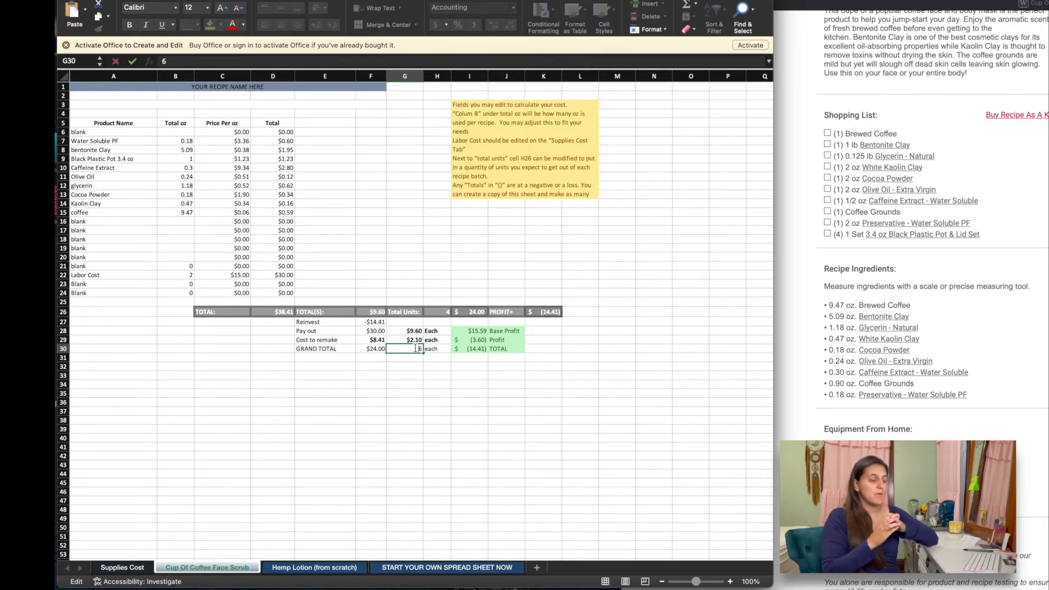
{"action": "type", "text": "12"}
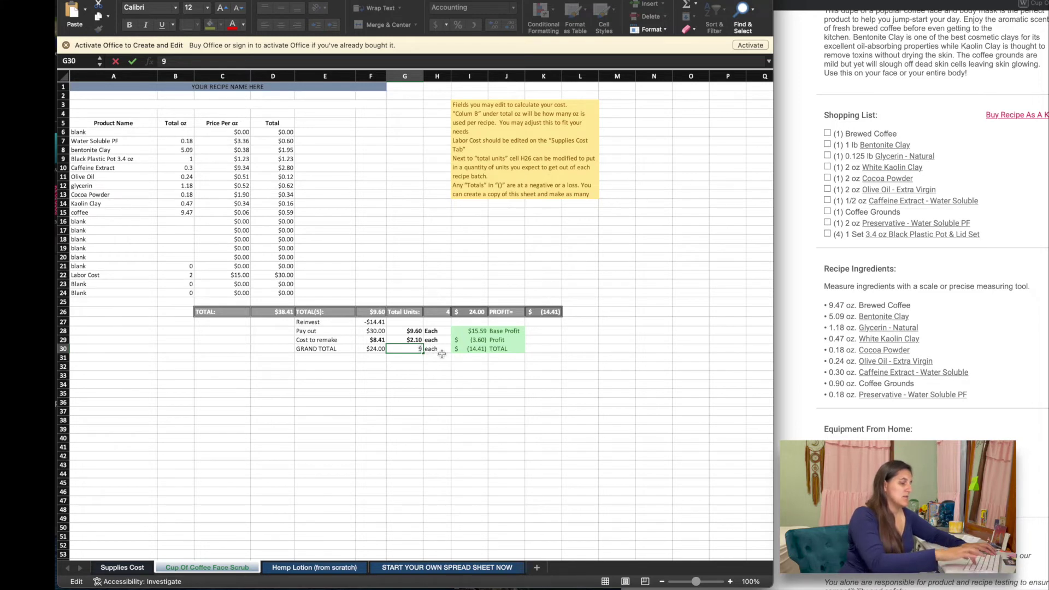
{"action": "key", "text": "Return"}
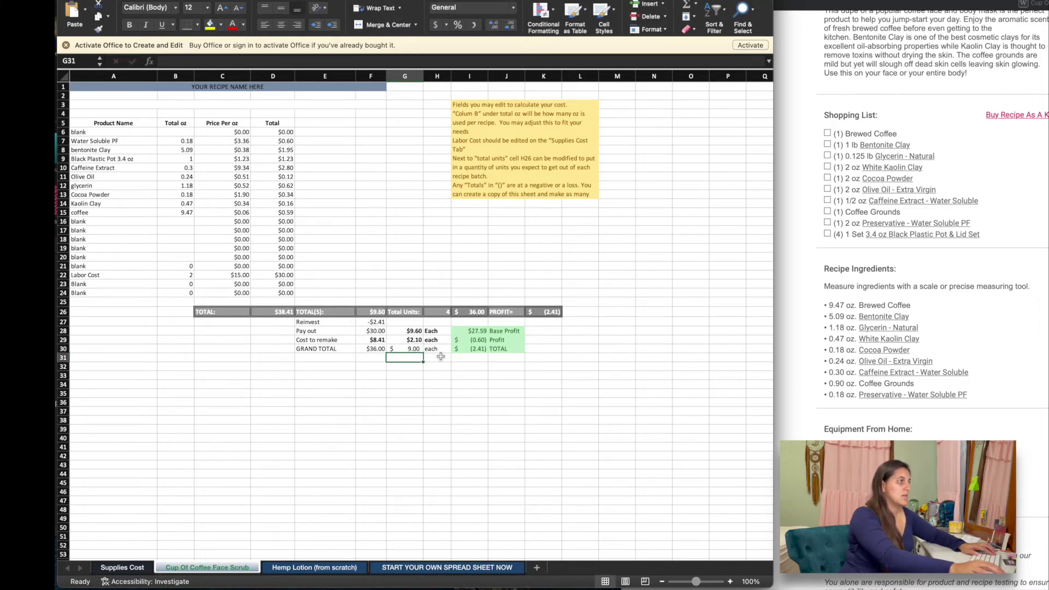
{"action": "type", "text": "10"}
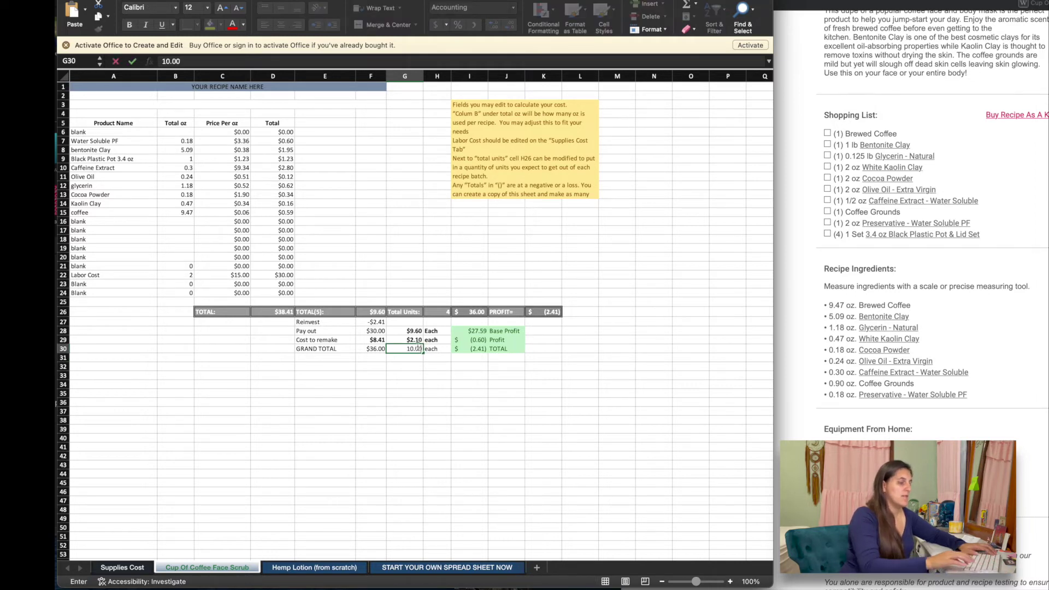
{"action": "key", "text": "Return"}
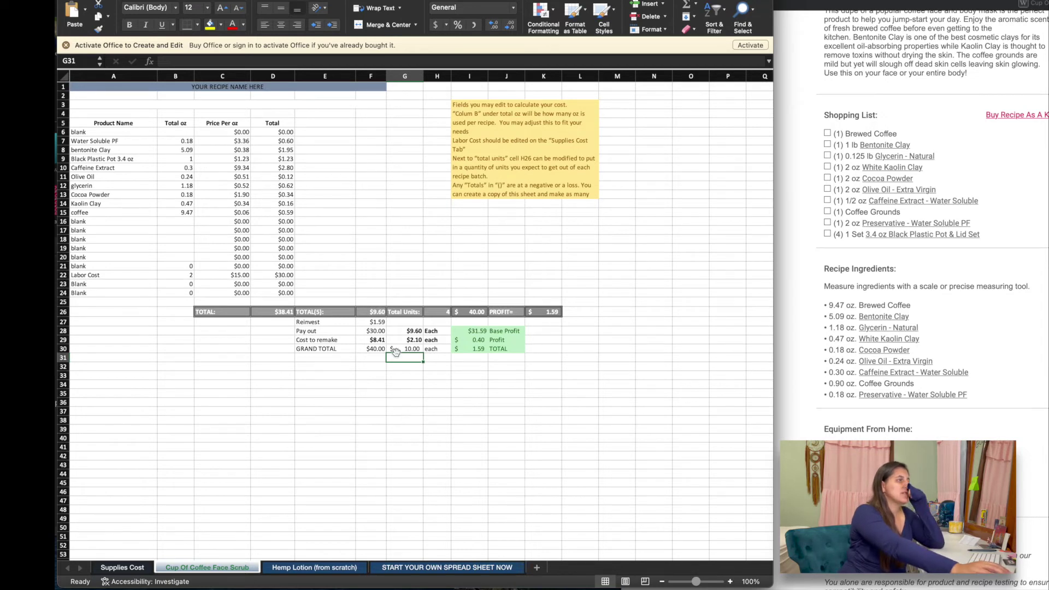
Step: Examine the Cost to remake row and the Labor Cost row with its quantity in cell B22
{"action": "left_click", "coordinate": [63, 340]}
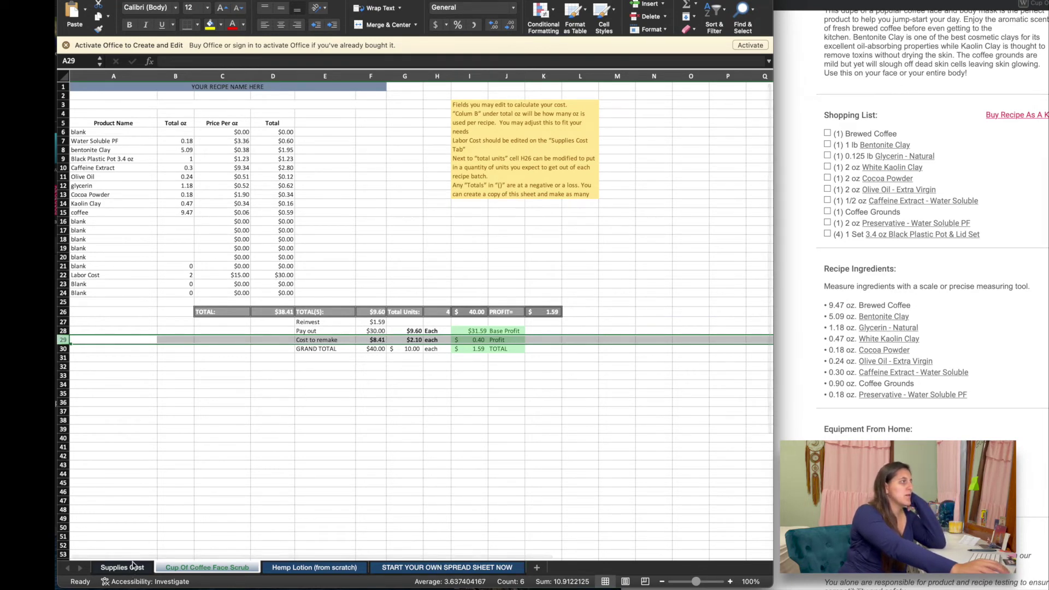
{"action": "left_click", "coordinate": [63, 275]}
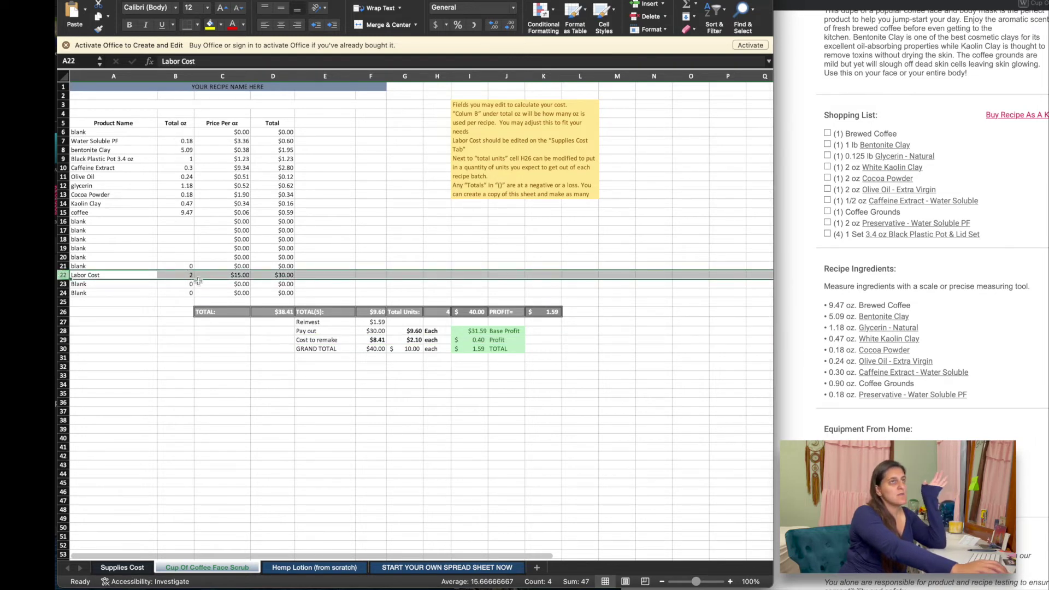
{"action": "left_click", "coordinate": [180, 275]}
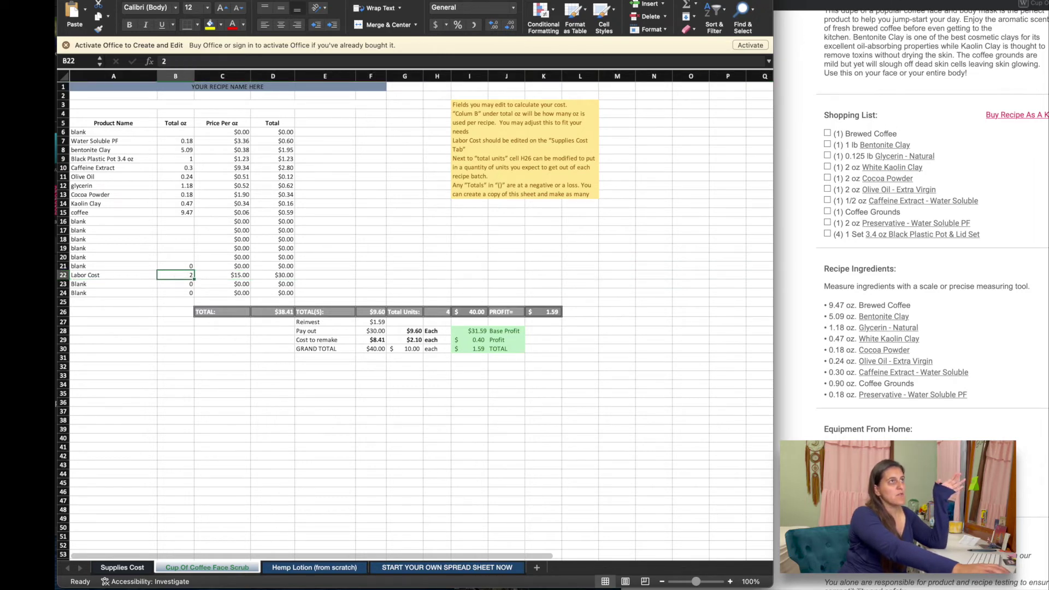
Step: Switch to the browser, check the time listed beside the recipe's difficulty level, and return to Excel
{"action": "key", "text": "super+Tab"}
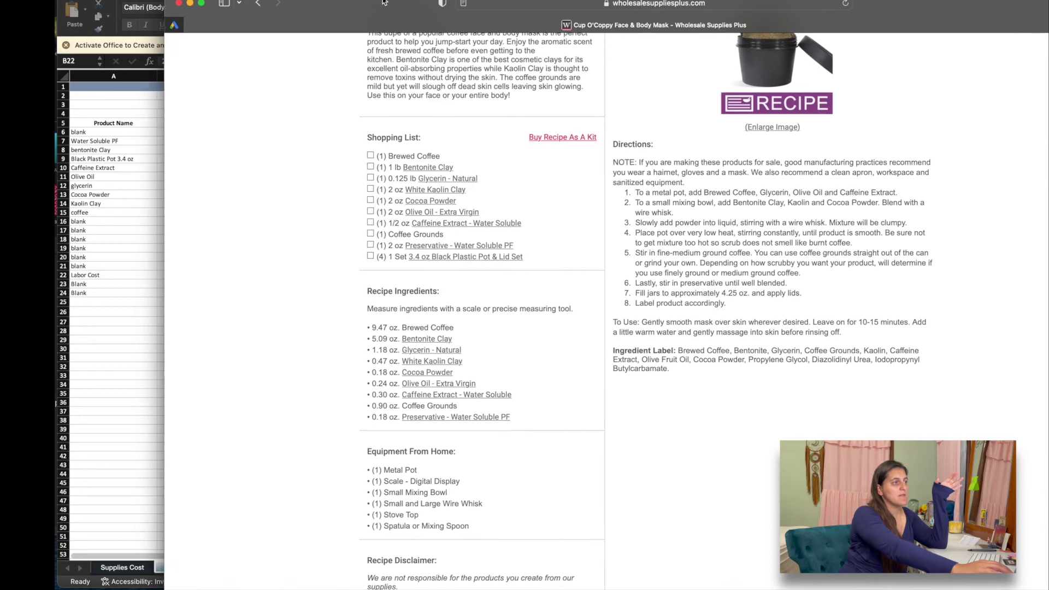
{"action": "scroll", "coordinate": [745, 287], "scroll_direction": "up", "scroll_amount": 5}
{"action": "left_click_drag", "start_coordinate": [732, 196], "coordinate": [791, 197]}
{"action": "left_click", "coordinate": [115, 420]}
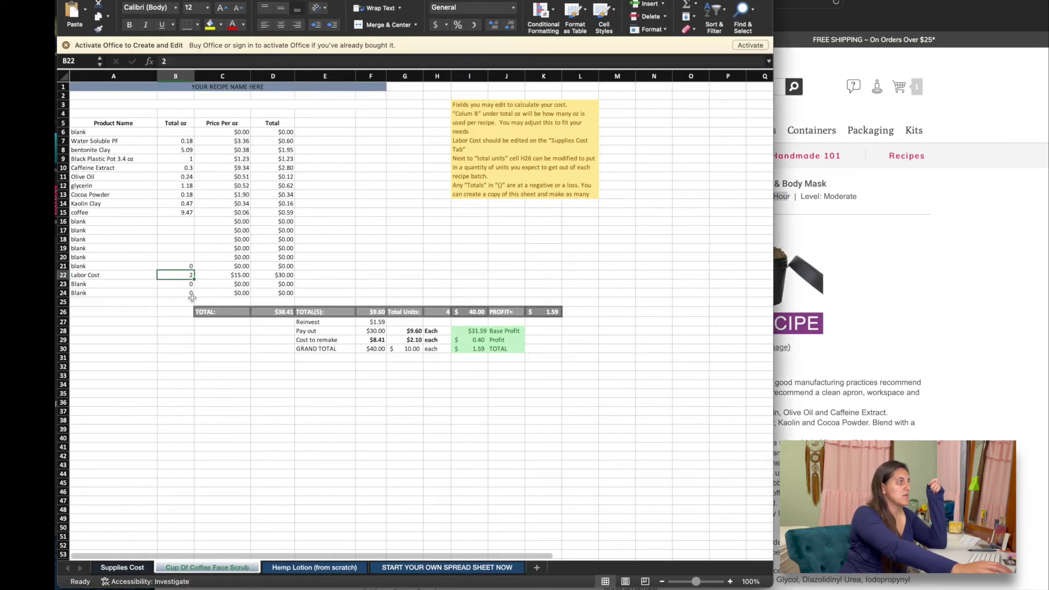
Step: Set the Labor Cost quantity in cell B22 to 0.5
{"action": "double_click", "coordinate": [180, 274]}
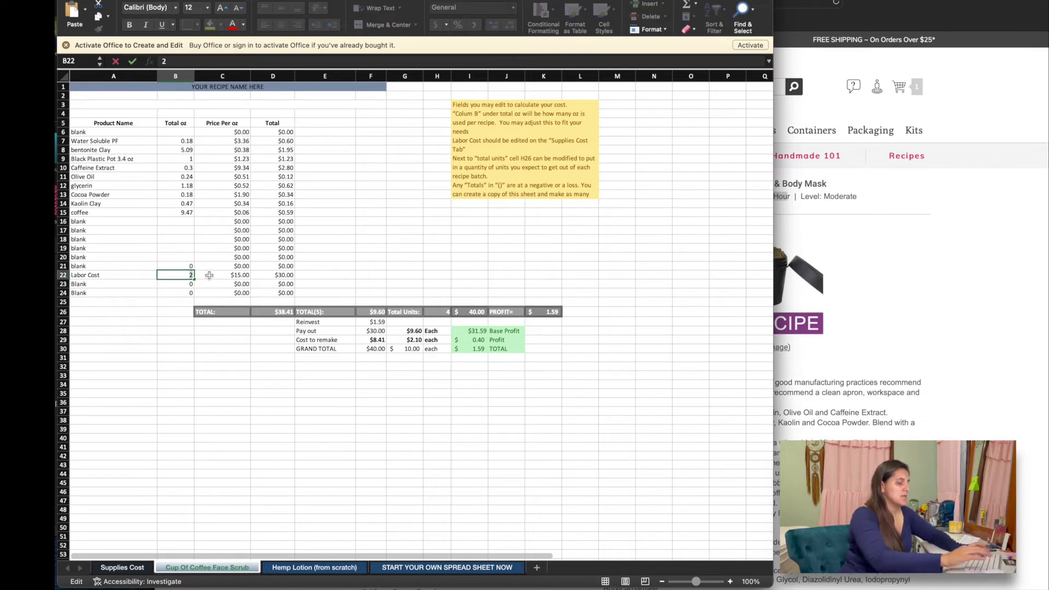
{"action": "key", "text": "BackSpace"}
{"action": "type", "text": "0.5"}
{"action": "key", "text": "Return"}
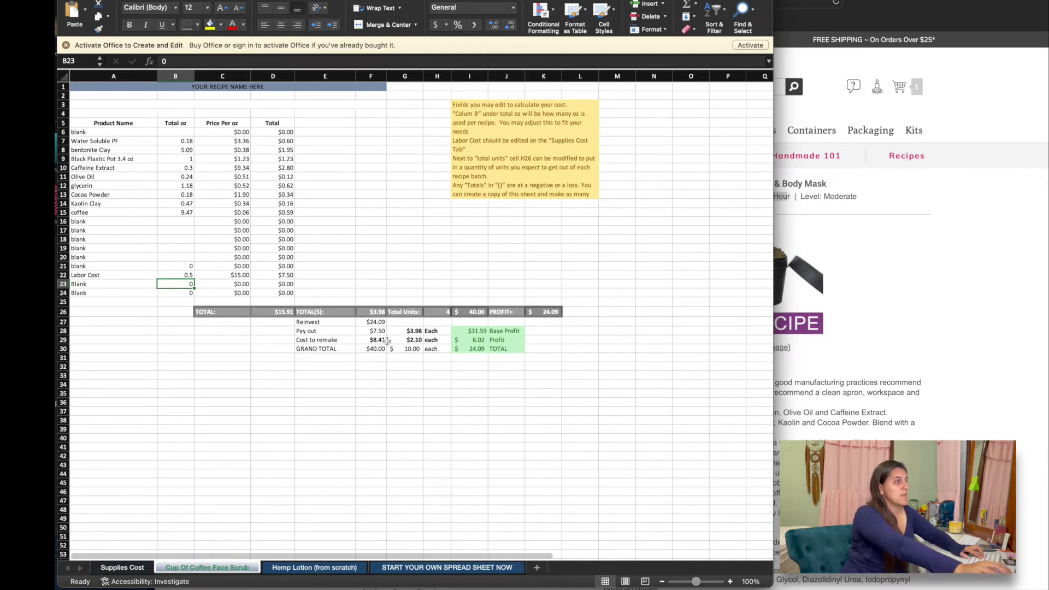
Step: Check the per-unit cost to remake in G29 and set the unit price in cell G30 to 6
{"action": "left_click", "coordinate": [415, 338]}
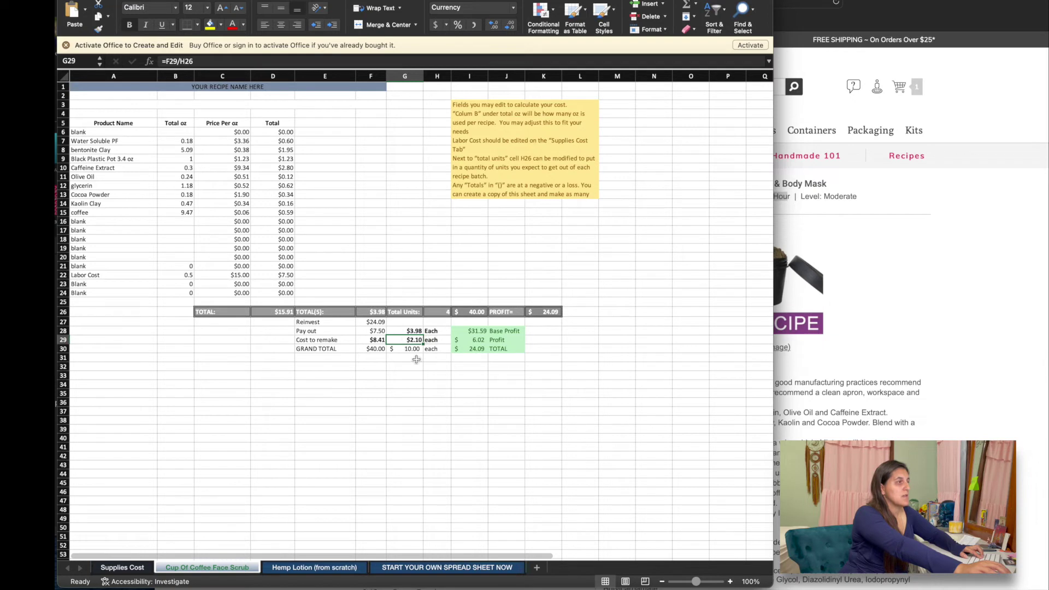
{"action": "key", "text": "Down"}
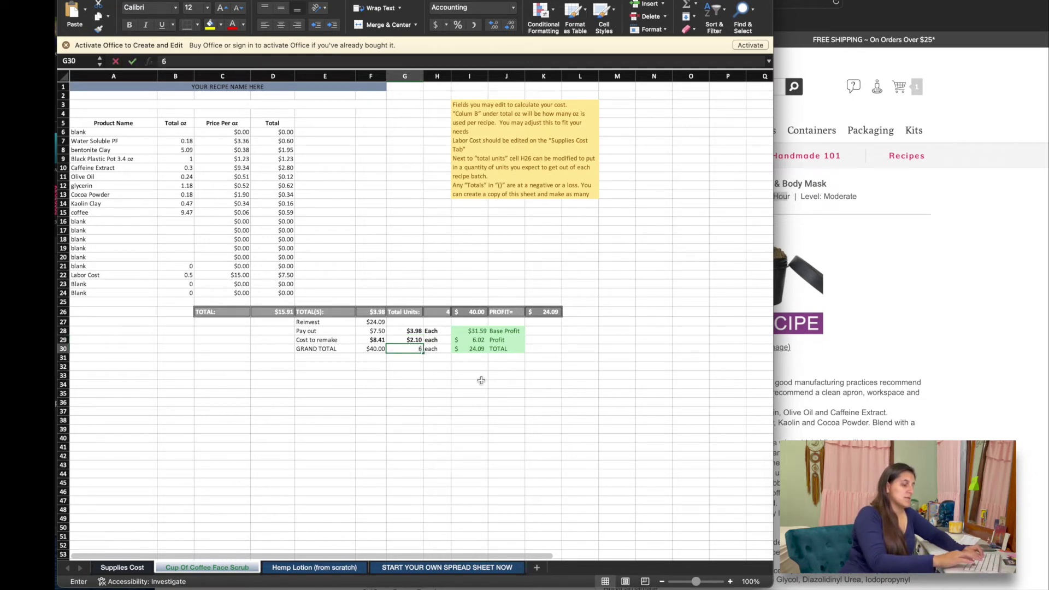
{"action": "type", "text": "6."}
{"action": "left_click", "coordinate": [437, 375]}
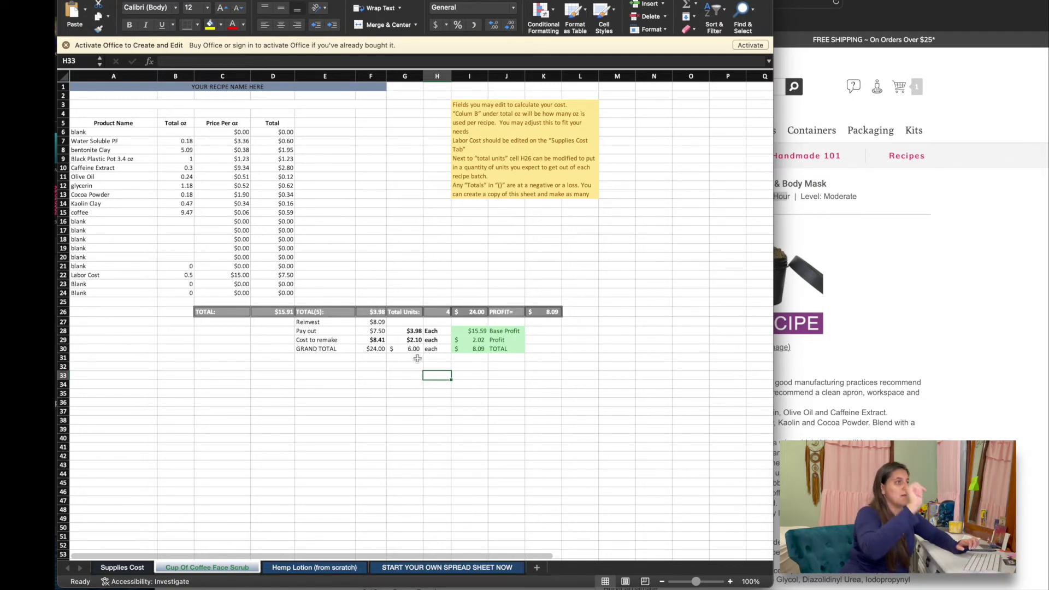
Step: On the Supplies Cost sheet, set the Labor Cost price per oz in cell E10 to 30
{"action": "left_click", "coordinate": [125, 567]}
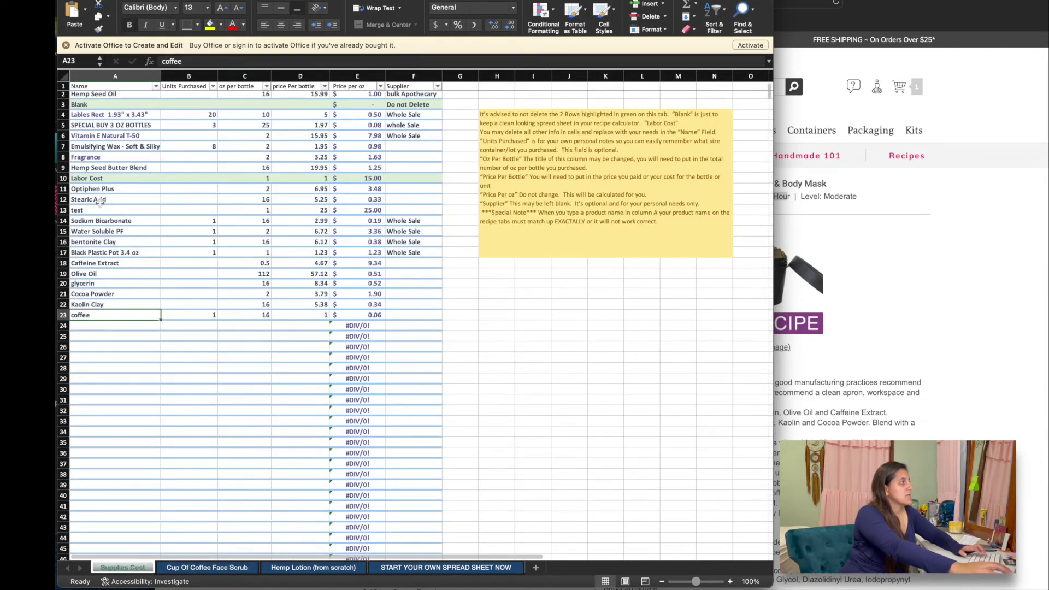
{"action": "left_click", "coordinate": [63, 178]}
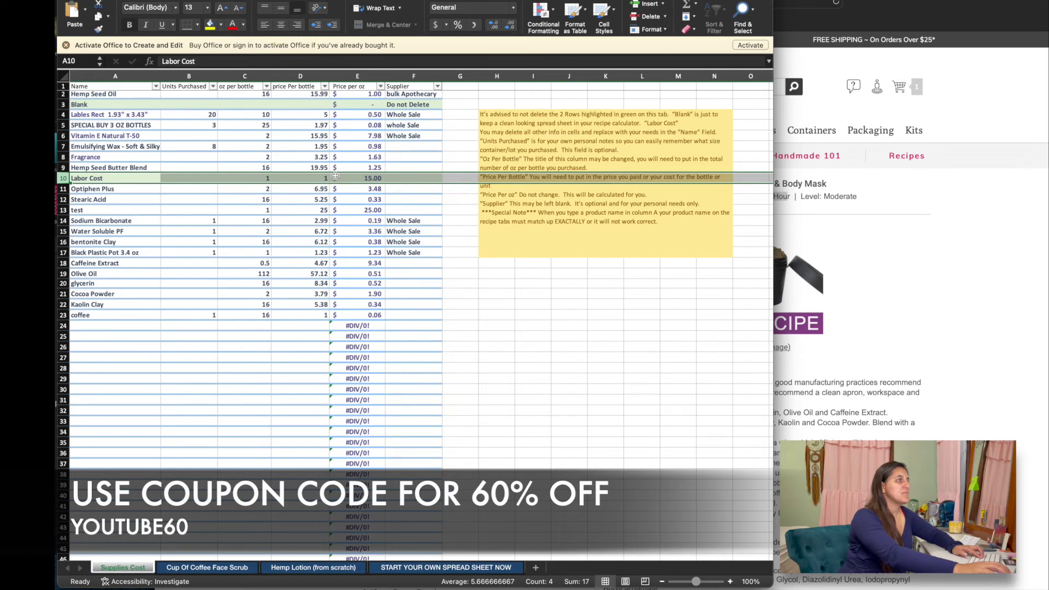
{"action": "left_click", "coordinate": [374, 177]}
{"action": "type", "text": "15"}
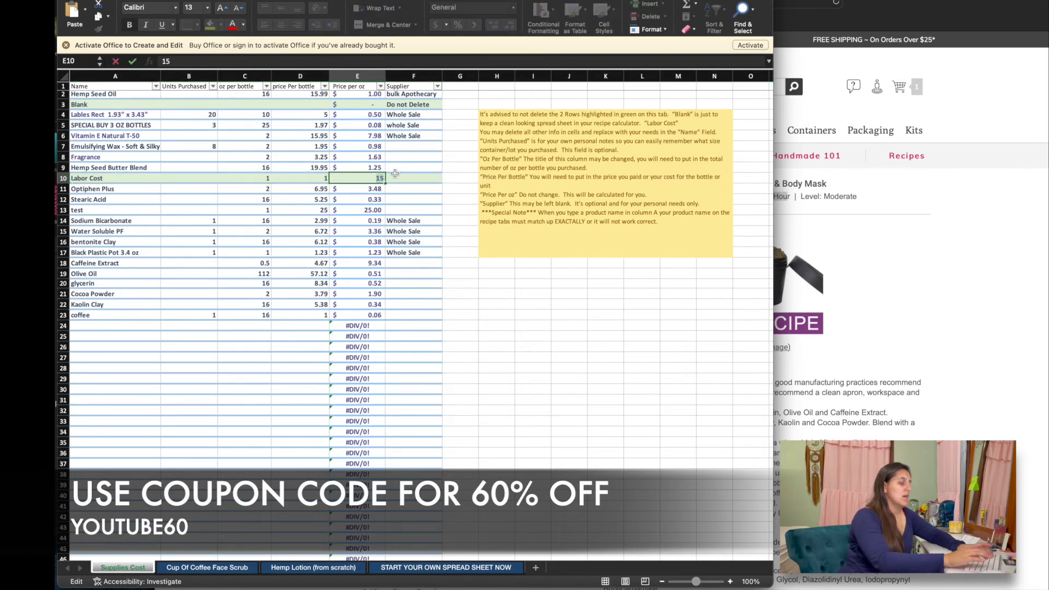
{"action": "key", "text": "Return"}
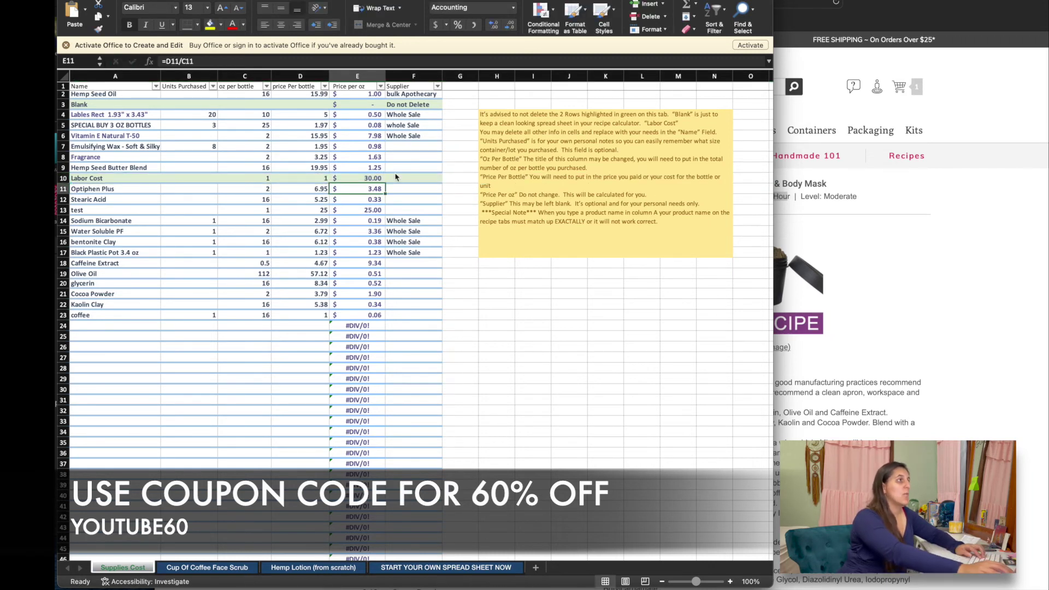
Step: View the START YOUR OWN SPREAD SHEET NOW sheet, then examine the face scrub sheet's profit, Cost to remake and Pay out figures
{"action": "left_click", "coordinate": [410, 567]}
{"action": "left_click", "coordinate": [316, 420]}
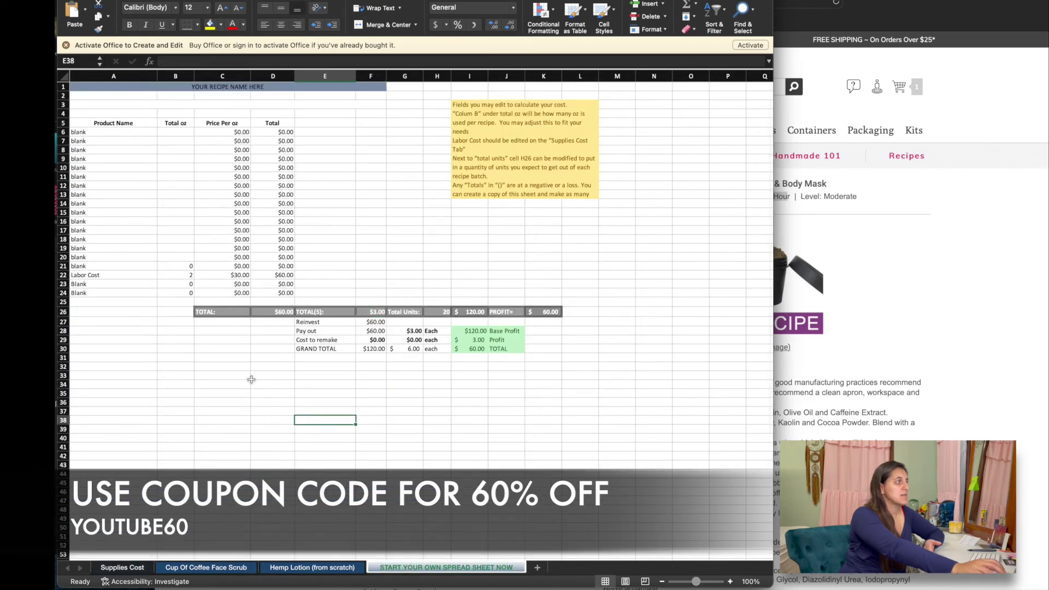
{"action": "left_click", "coordinate": [187, 566]}
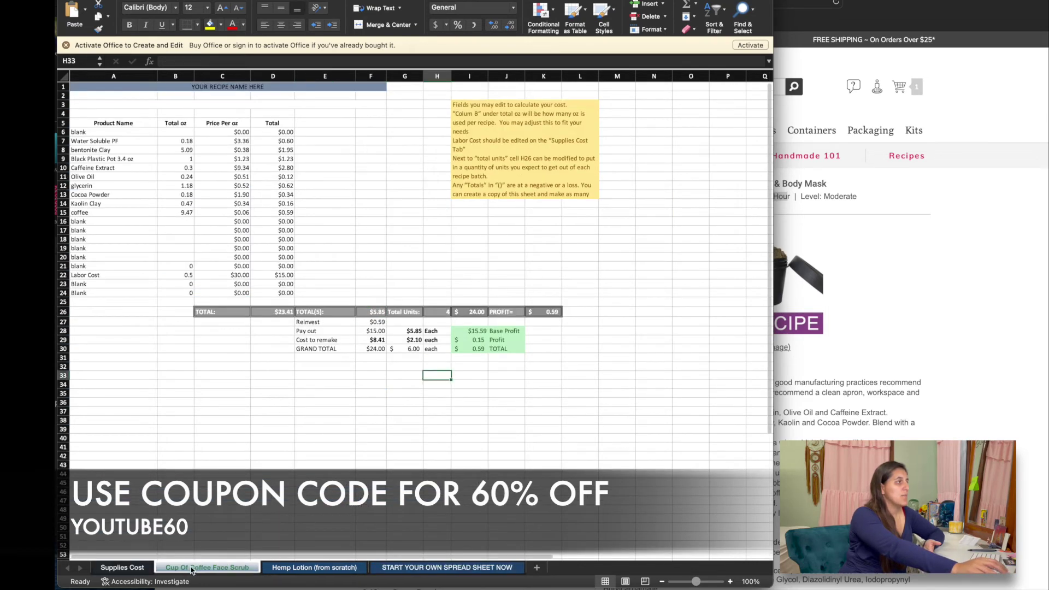
{"action": "left_click", "coordinate": [217, 418]}
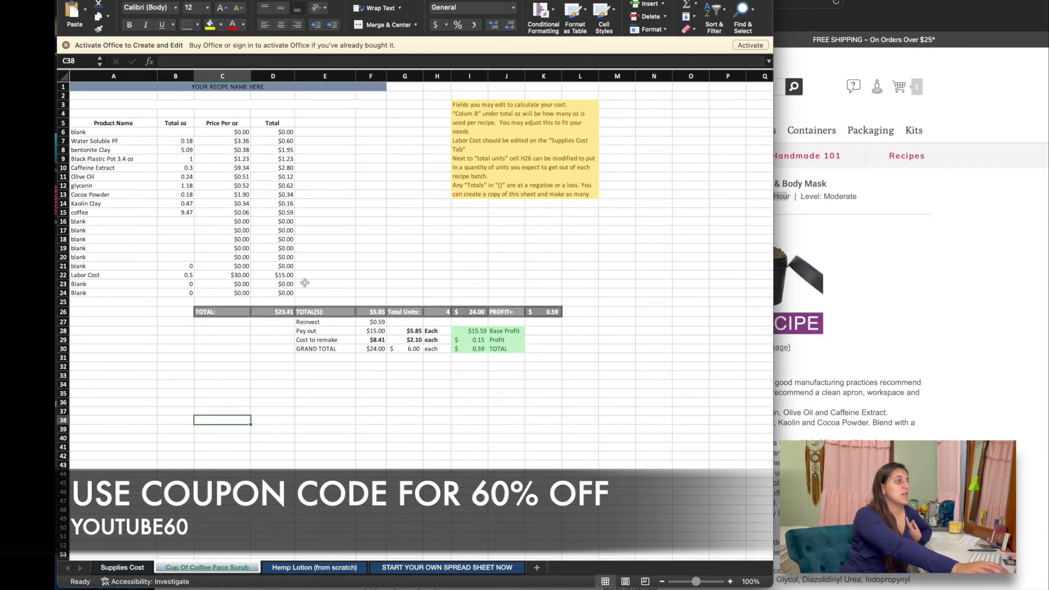
{"action": "left_click", "coordinate": [545, 314]}
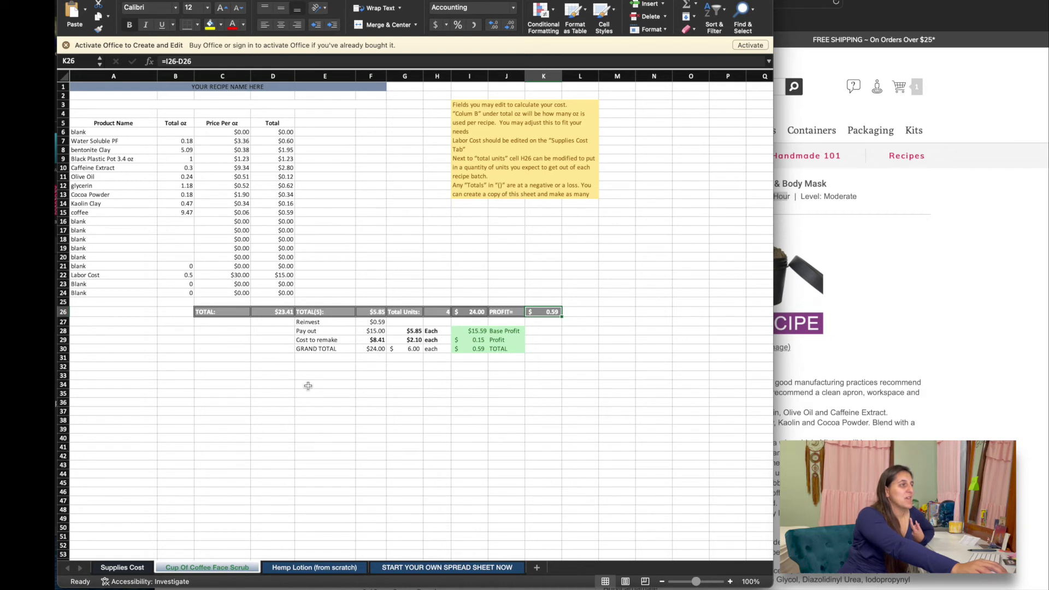
{"action": "left_click", "coordinate": [63, 339]}
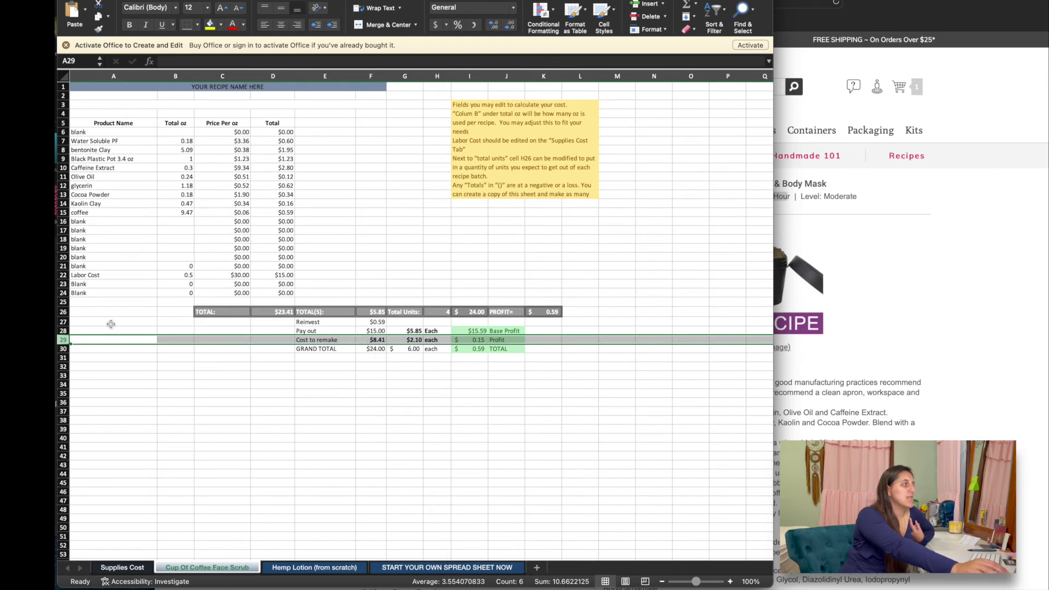
{"action": "left_click", "coordinate": [61, 330]}
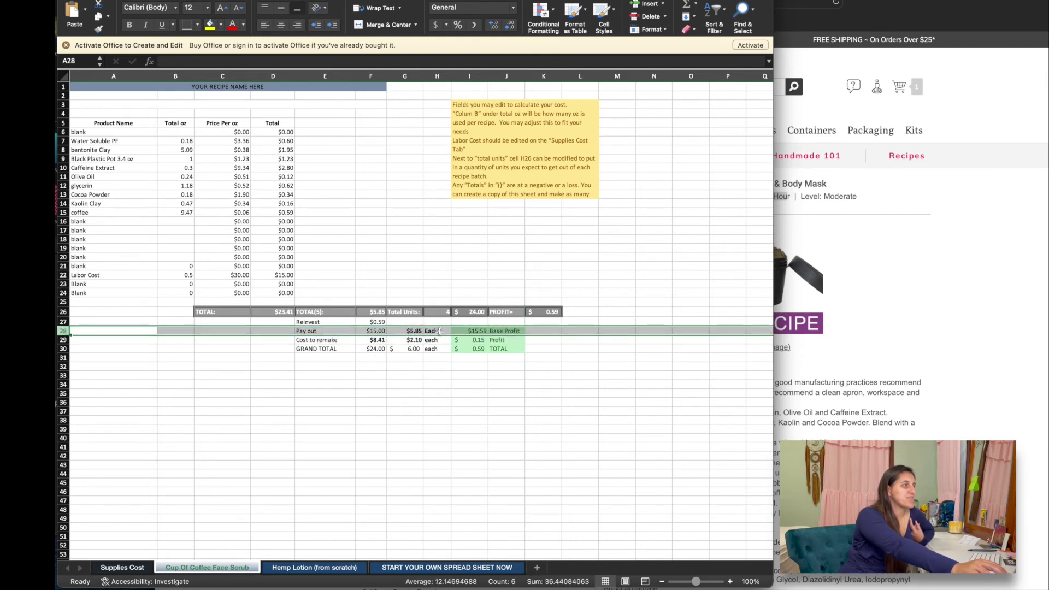